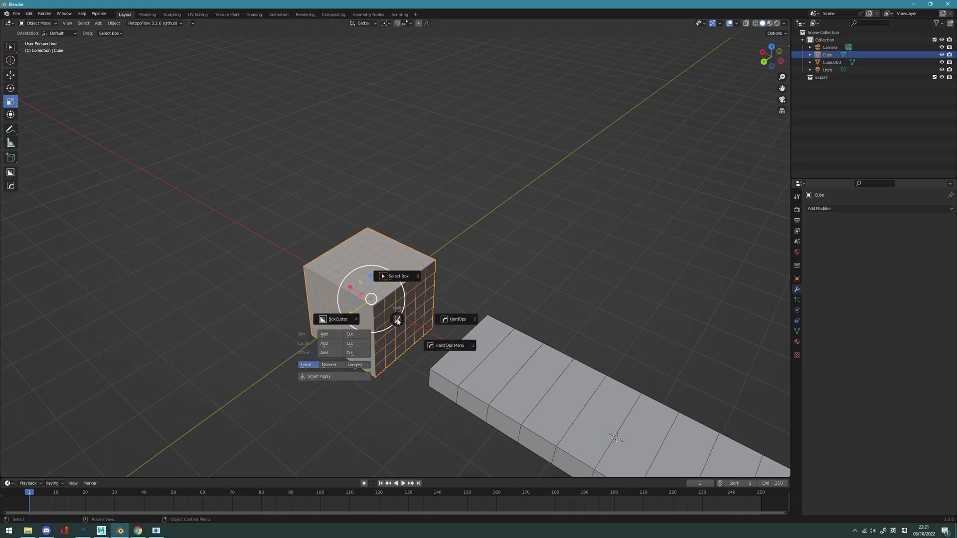
# - Add a Simple Deform modifier to the subdivided cube, using the Bend method on the X axis at about 62.5°
pyautogui.press('q')
pyautogui.moveTo(414, 350)
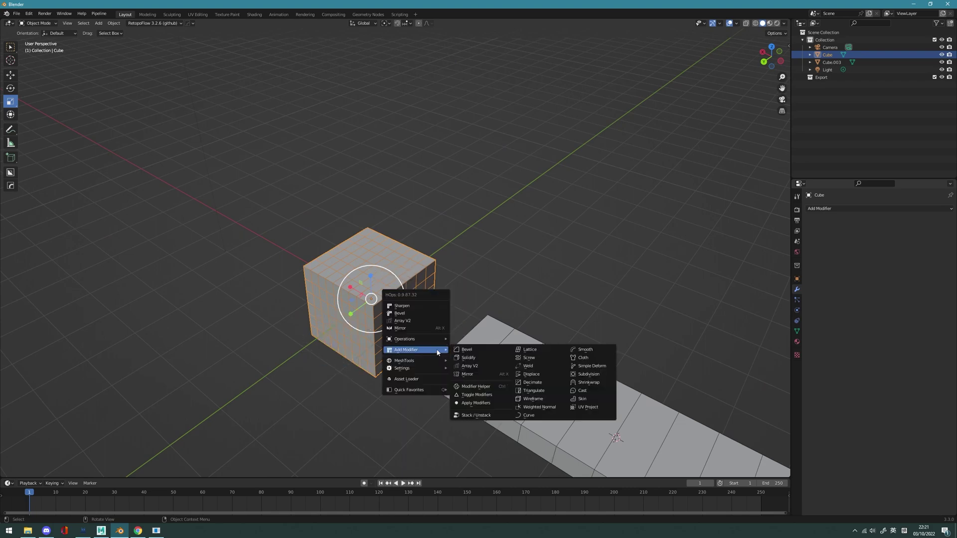
pyautogui.click(604, 364)
pyautogui.scroll(-1, 507, 366)
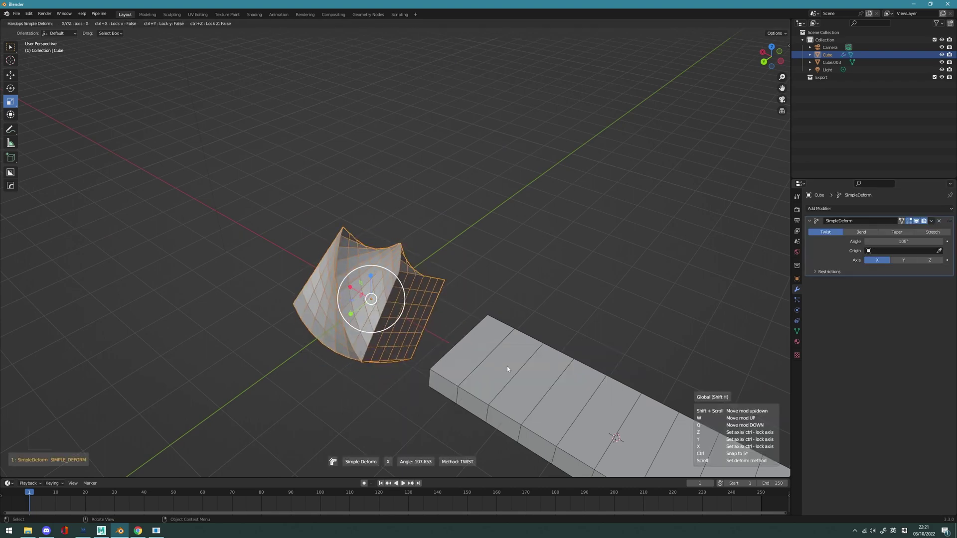
pyautogui.click(585, 348)
pyautogui.moveTo(632, 335); pyautogui.dragTo(471, 316, button='middle')
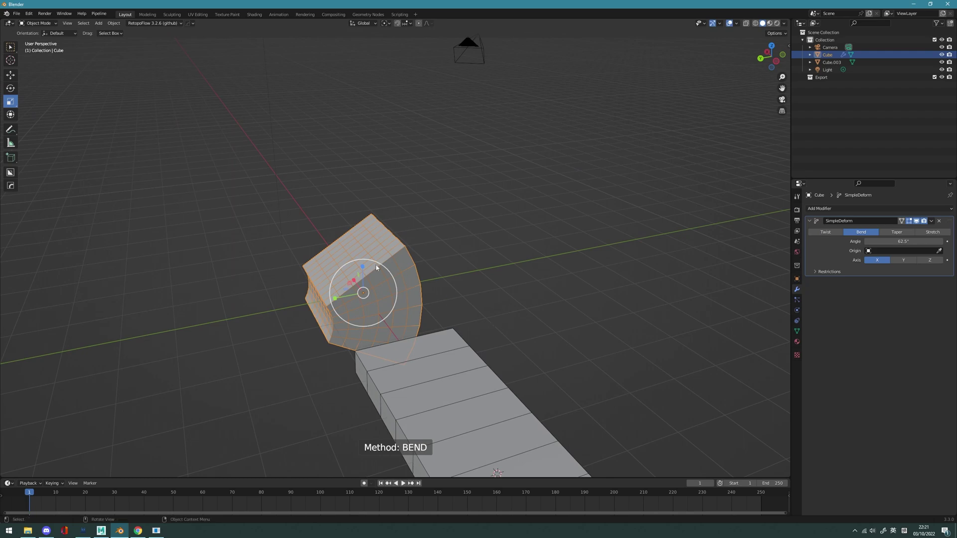
pyautogui.moveTo(376, 268); pyautogui.dragTo(628, 263, button='middle')
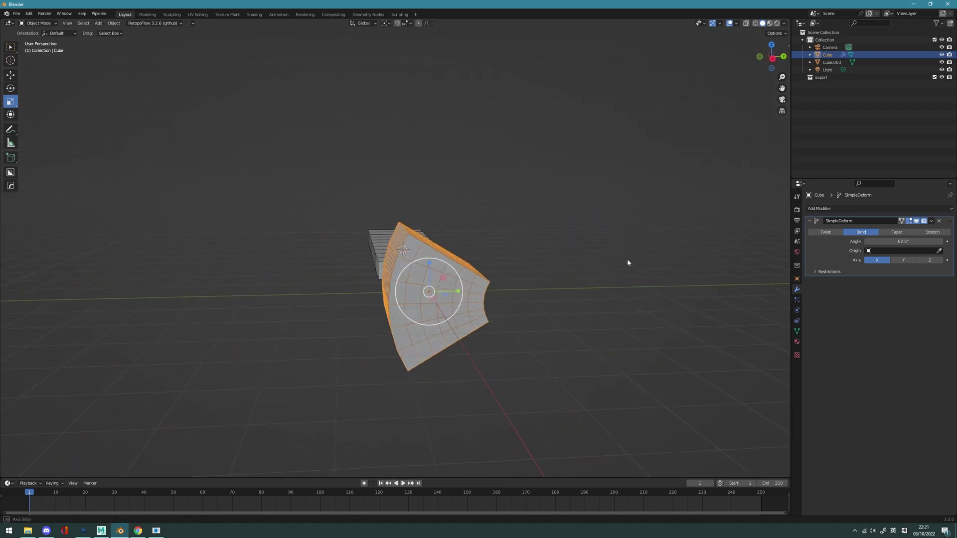
pyautogui.moveTo(528, 264); pyautogui.dragTo(456, 295, button='middle')
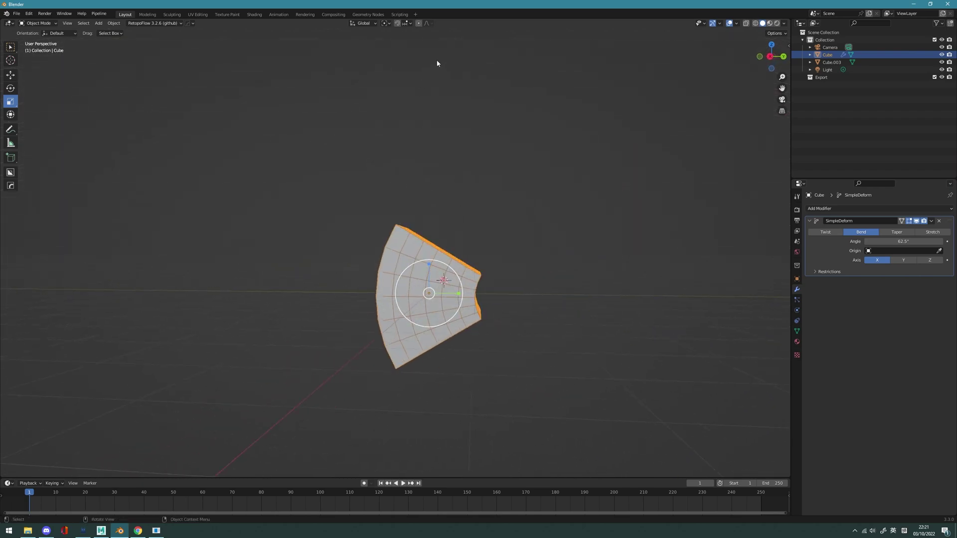
# - Switch the cube's bend axis to Y for comparison, and finally to Z
pyautogui.moveTo(593, 213); pyautogui.dragTo(503, 245, button='middle')
pyautogui.click(911, 261)
pyautogui.moveTo(494, 277); pyautogui.dragTo(466, 286, button='middle')
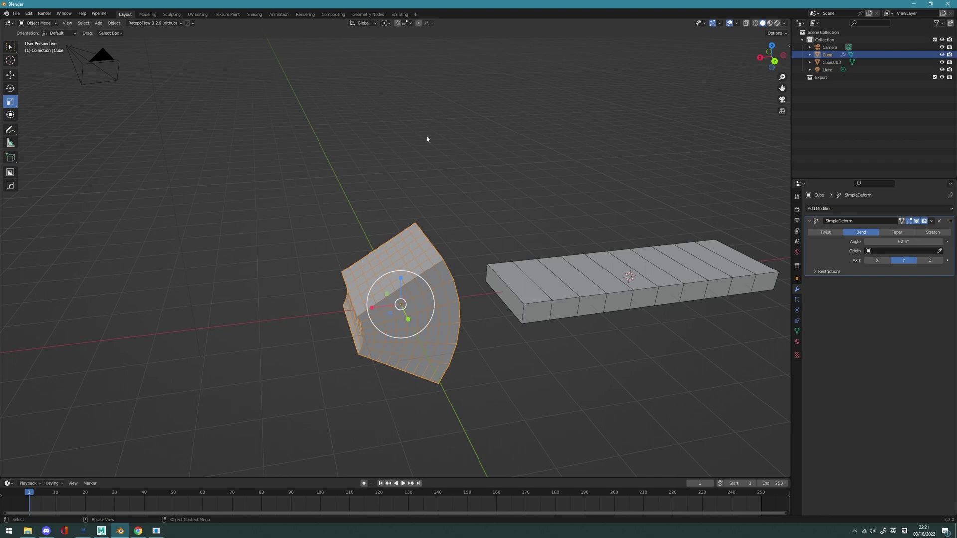
pyautogui.click(929, 260)
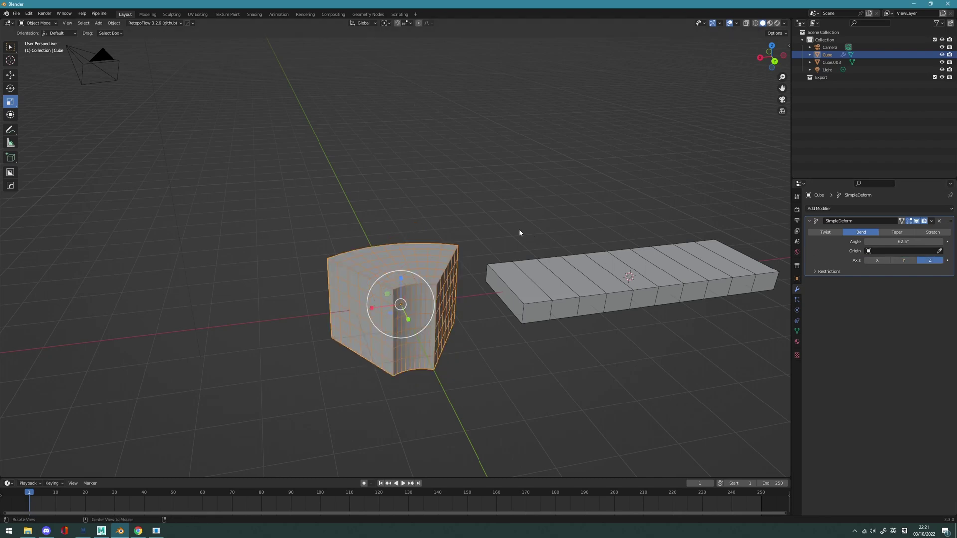
pyautogui.moveTo(518, 229); pyautogui.dragTo(417, 218, button='middle')
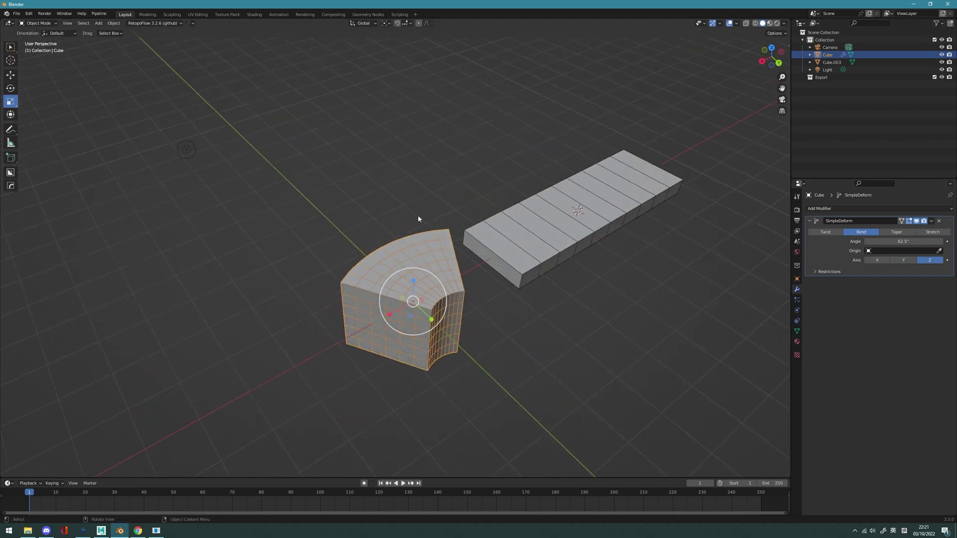
pyautogui.moveTo(421, 271); pyautogui.dragTo(409, 294, button='middle')
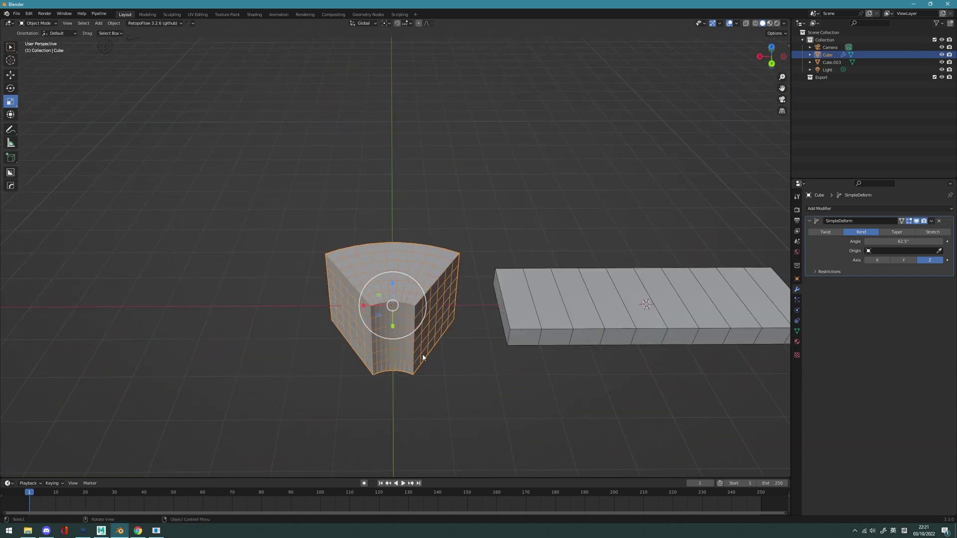
pyautogui.moveTo(522, 375); pyautogui.dragTo(555, 314, button='middle')
pyautogui.click(559, 283)
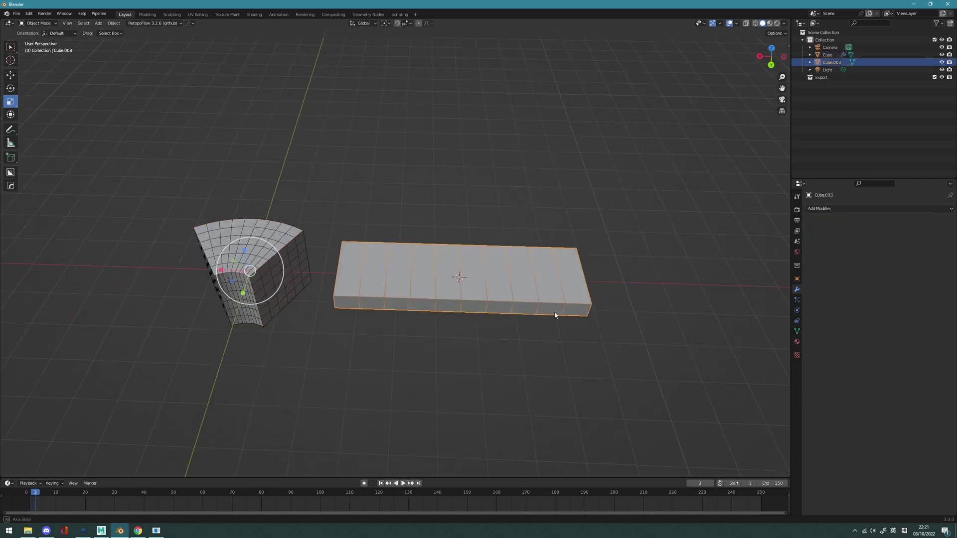
pyautogui.hotkey('alt', 'x')
pyautogui.rightClick(490, 294)
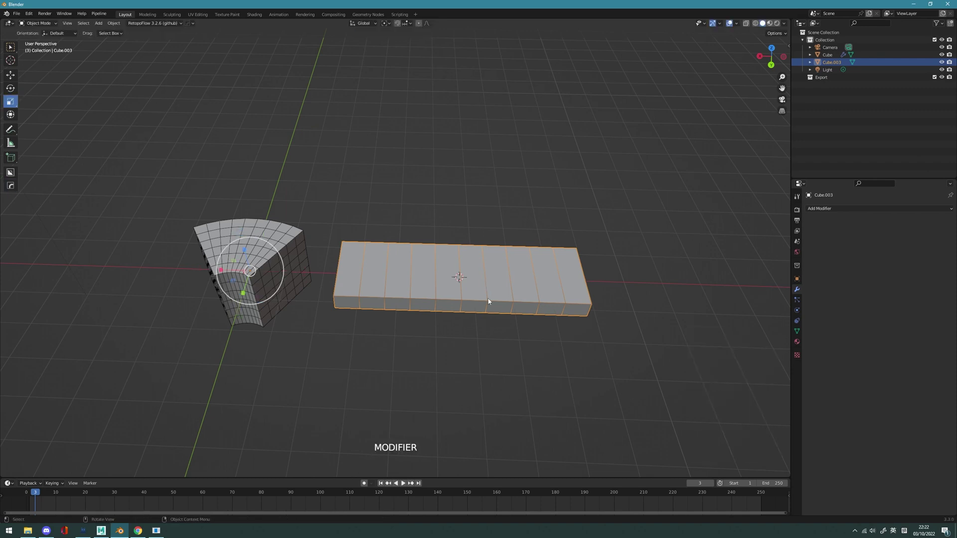
pyautogui.click(483, 331)
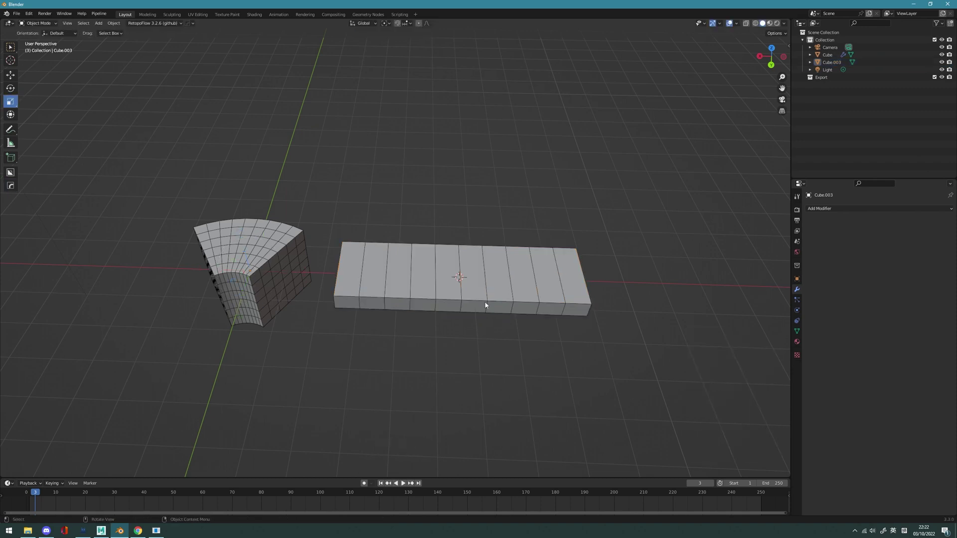
# - Set the segmented slab's origin to its centre and activate the Move tool
pyautogui.click(493, 284)
pyautogui.hotkey('ctrl', 'shift', 'c')
pyautogui.click(535, 261)
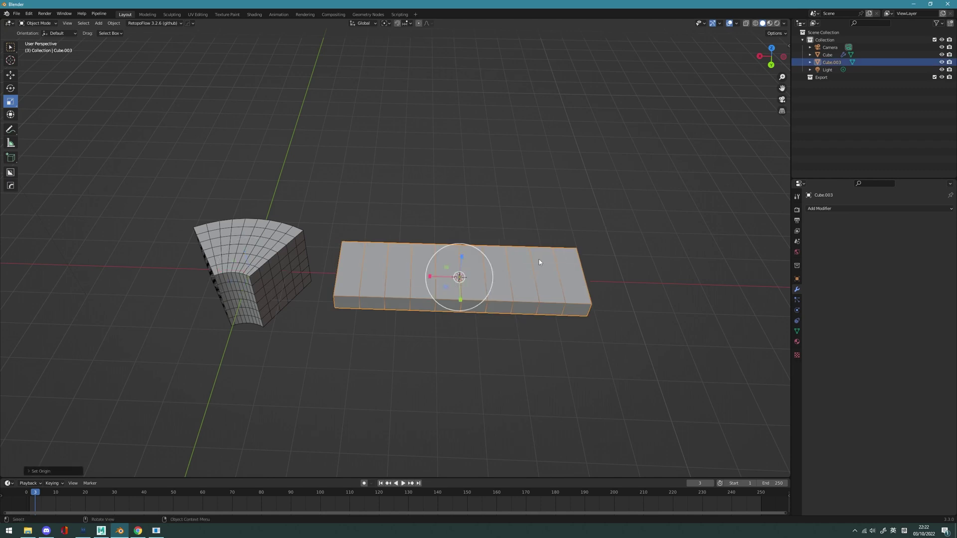
pyautogui.hotkey('shift', 'space')
pyautogui.press('g')
pyautogui.moveTo(437, 277); pyautogui.dragTo(287, 349, button='middle')
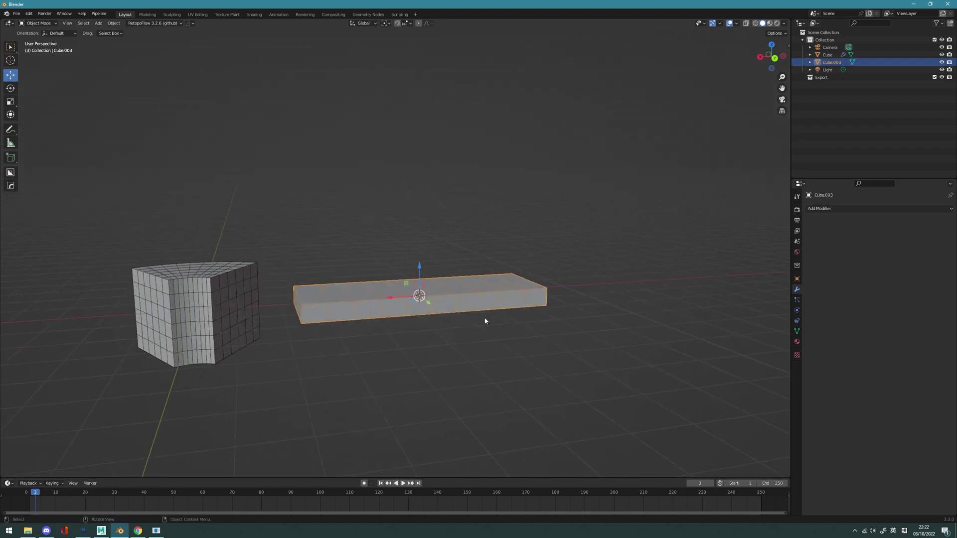
pyautogui.moveTo(485, 321); pyautogui.dragTo(488, 294, button='middle')
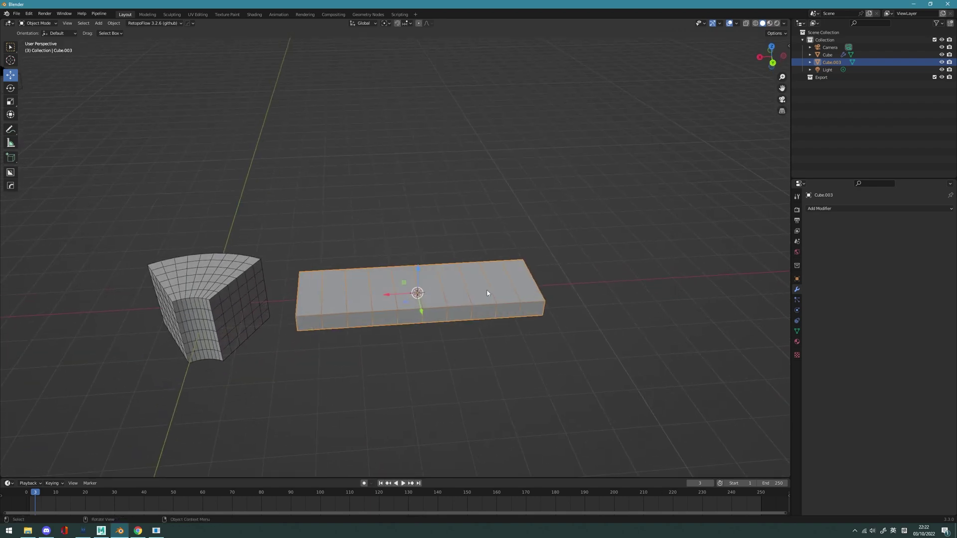
# - Add a Simple Deform modifier to the slab, using the Bend method on the Z axis at about 182°
pyautogui.press('q')
pyautogui.moveTo(549, 339)
pyautogui.click(711, 360)
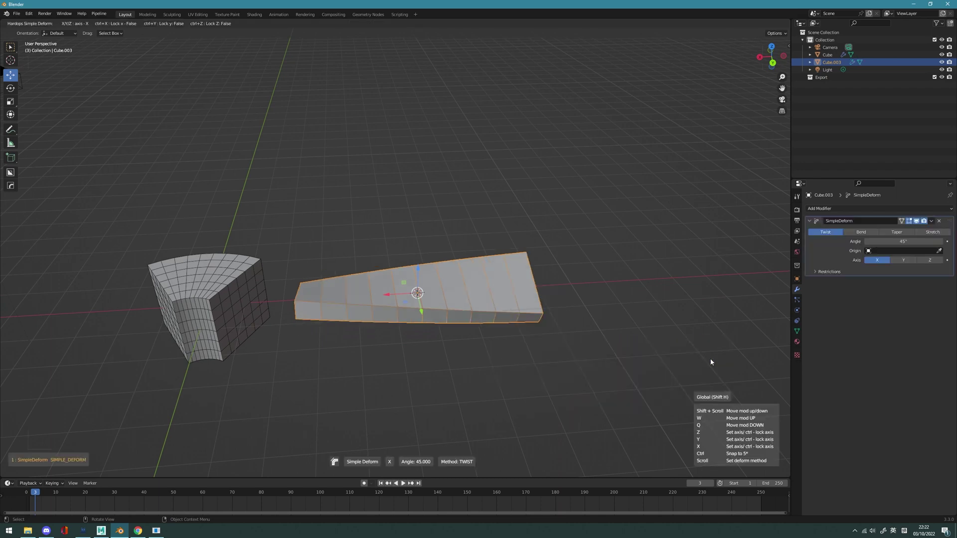
pyautogui.scroll(-1, 711, 362)
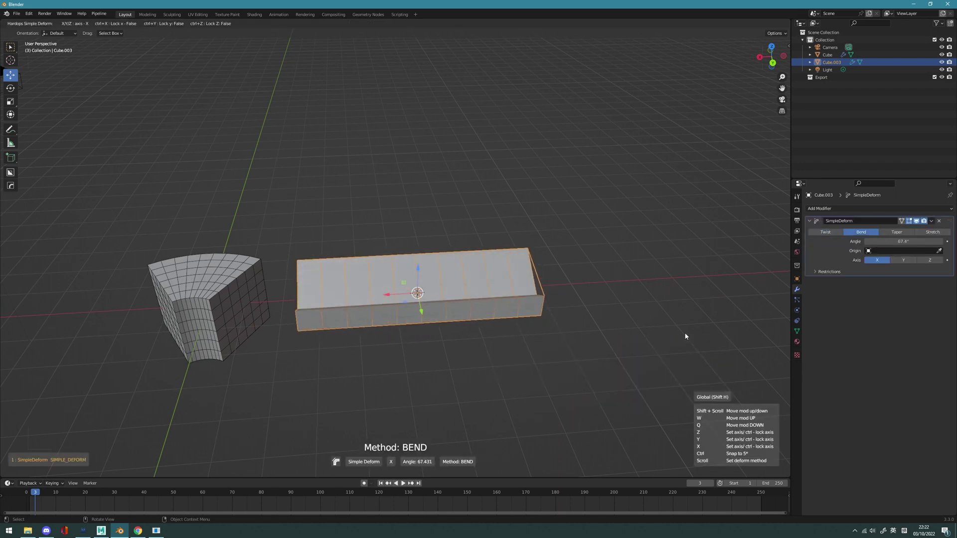
pyautogui.press('y')
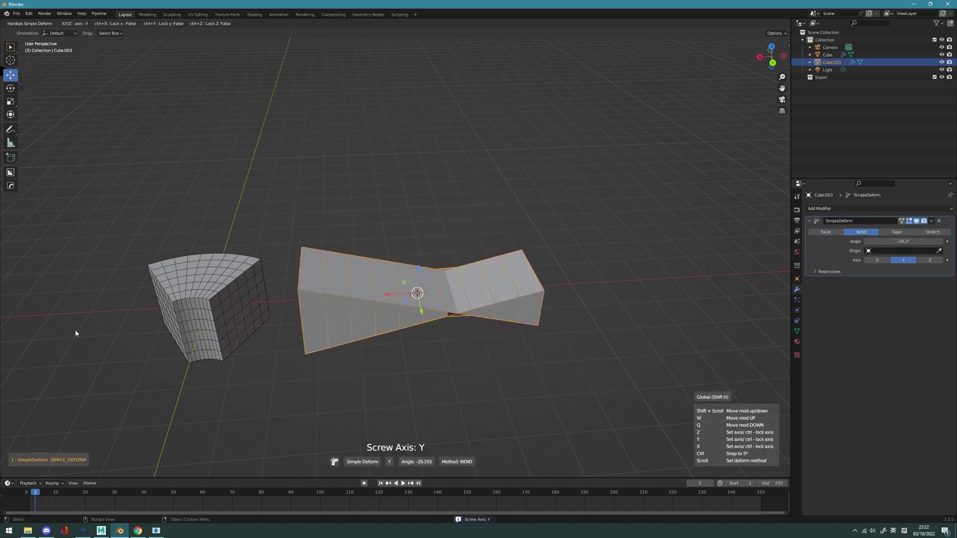
pyautogui.press('z')
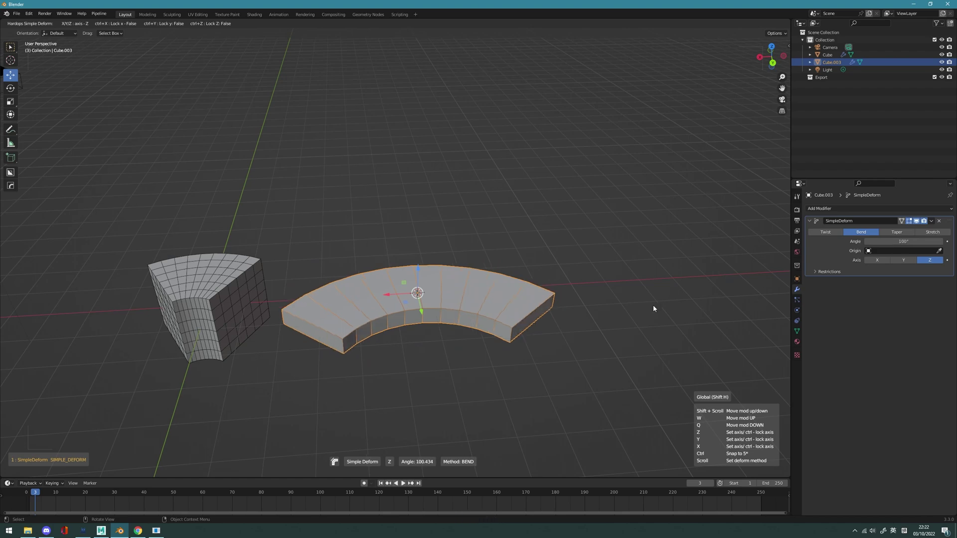
pyautogui.click(533, 309)
pyautogui.moveTo(543, 321); pyautogui.dragTo(573, 299, button='middle')
pyautogui.click(333, 260)
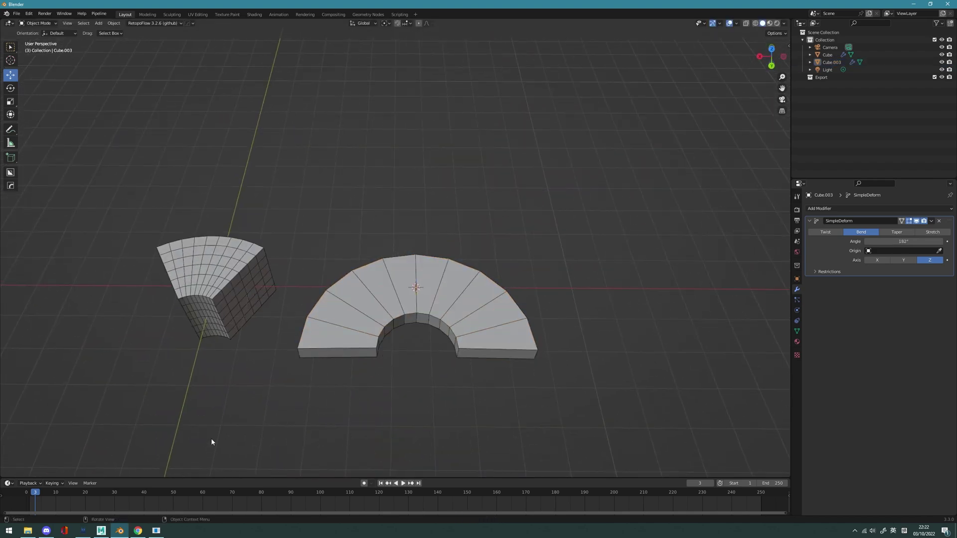
# - Switch to Maya and delete the bend handle that deforms the plane
pyautogui.click(101, 531)
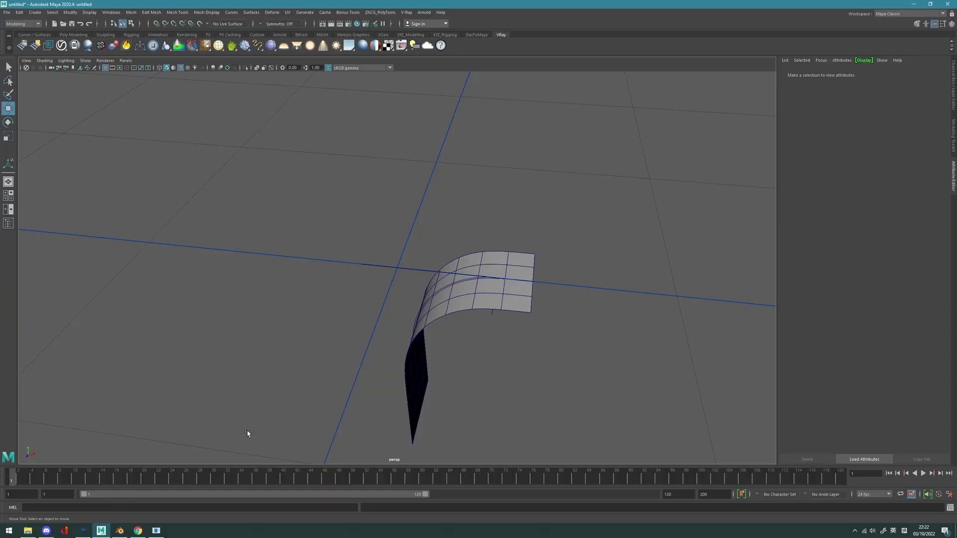
pyautogui.keyDown('alt'); pyautogui.moveTo(248, 434); pyautogui.dragTo(438, 283); pyautogui.keyUp('alt')
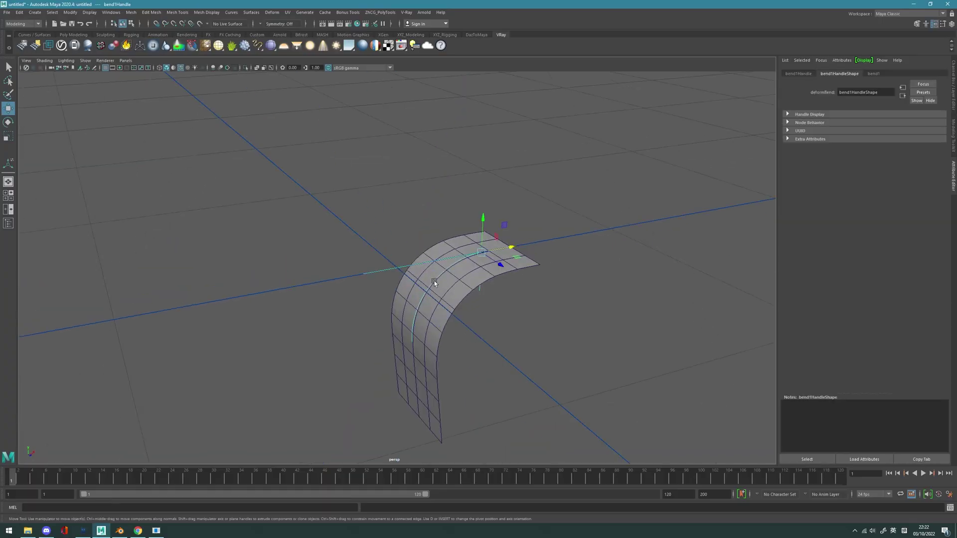
pyautogui.press('Delete')
pyautogui.keyDown('alt'); pyautogui.moveTo(438, 282); pyautogui.dragTo(511, 321); pyautogui.keyUp('alt')
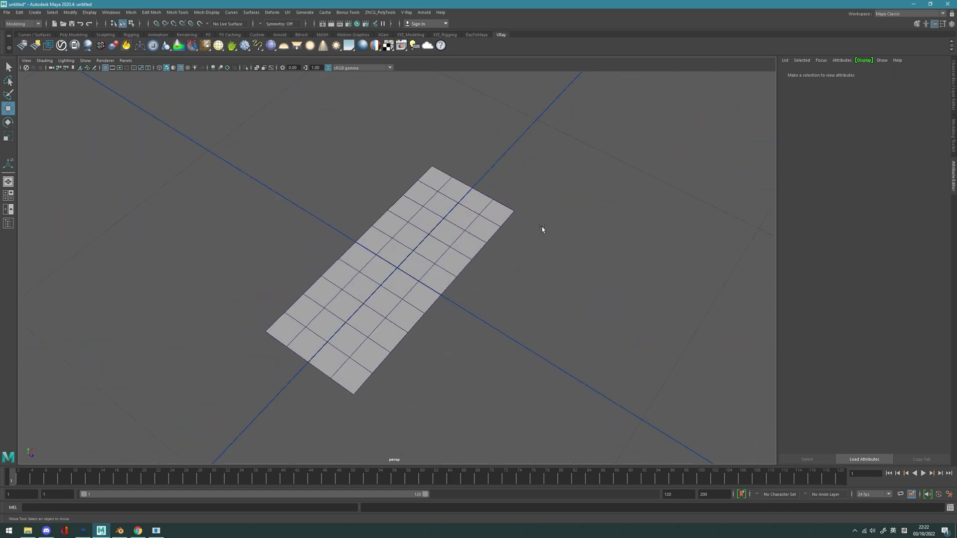
# - Add a nonlinear Bend deformer to the flat plane and show its manipulator
pyautogui.keyDown('alt'); pyautogui.moveTo(372, 267); pyautogui.dragTo(462, 279); pyautogui.keyUp('alt')
pyautogui.click(461, 280)
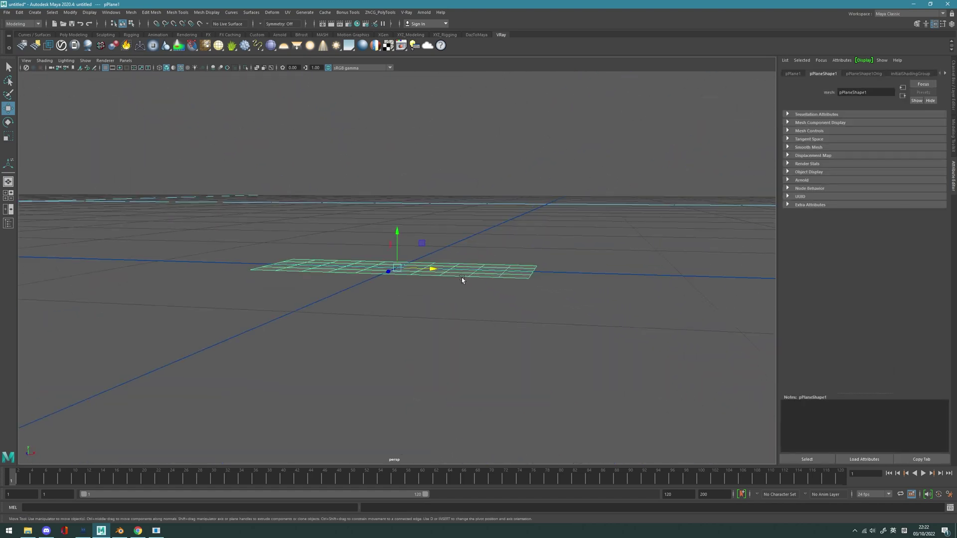
pyautogui.press('space')
pyautogui.press('space')
pyautogui.press('space')
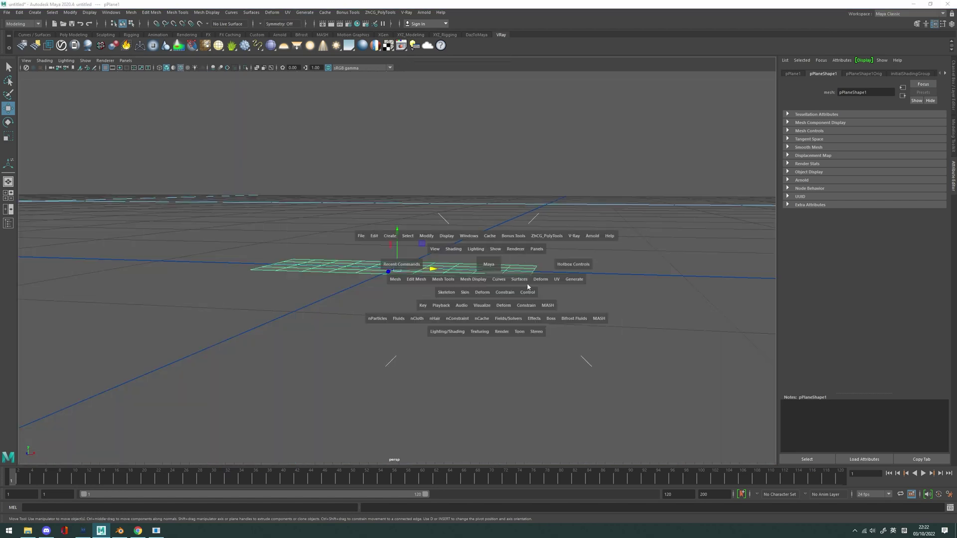
pyautogui.click(544, 282)
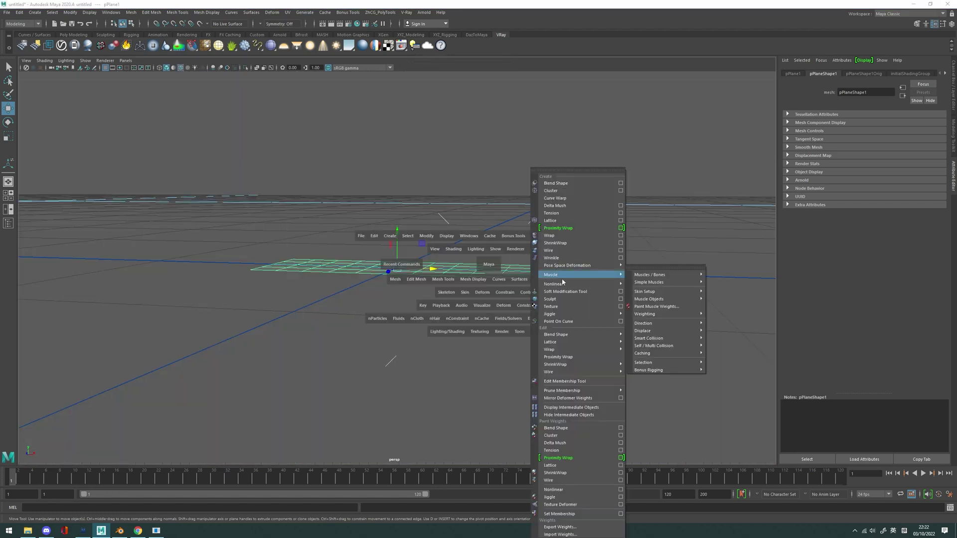
pyautogui.moveTo(558, 283)
pyautogui.click(642, 285)
pyautogui.keyDown('alt'); pyautogui.moveTo(543, 274); pyautogui.dragTo(491, 312); pyautogui.keyUp('alt')
pyautogui.press('t')
pyautogui.keyDown('alt'); pyautogui.moveTo(401, 275); pyautogui.dragTo(399, 271); pyautogui.keyUp('alt')
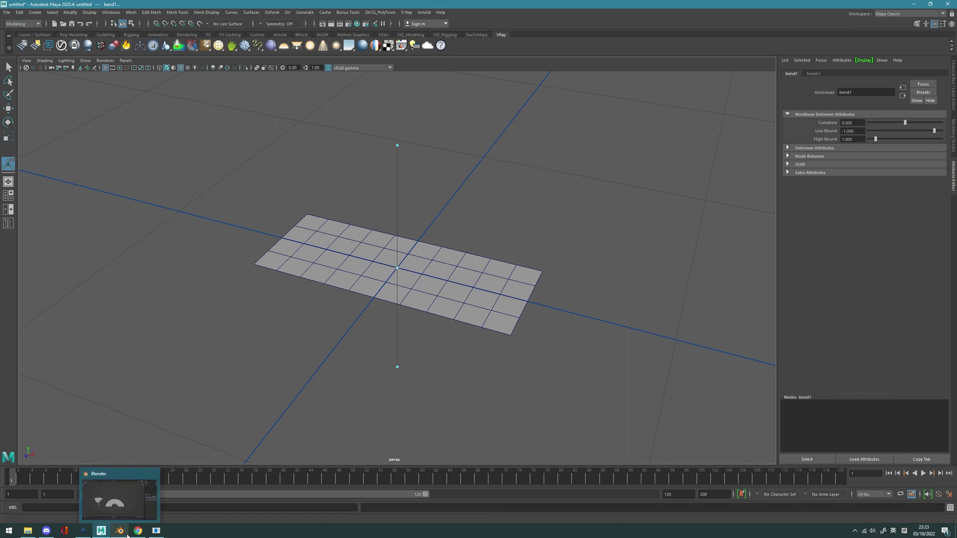
# - Switch to Chrome and read the Bend section of the Blender manual on deform axis versus bending axis, then return to Blender
pyautogui.click(127, 536)
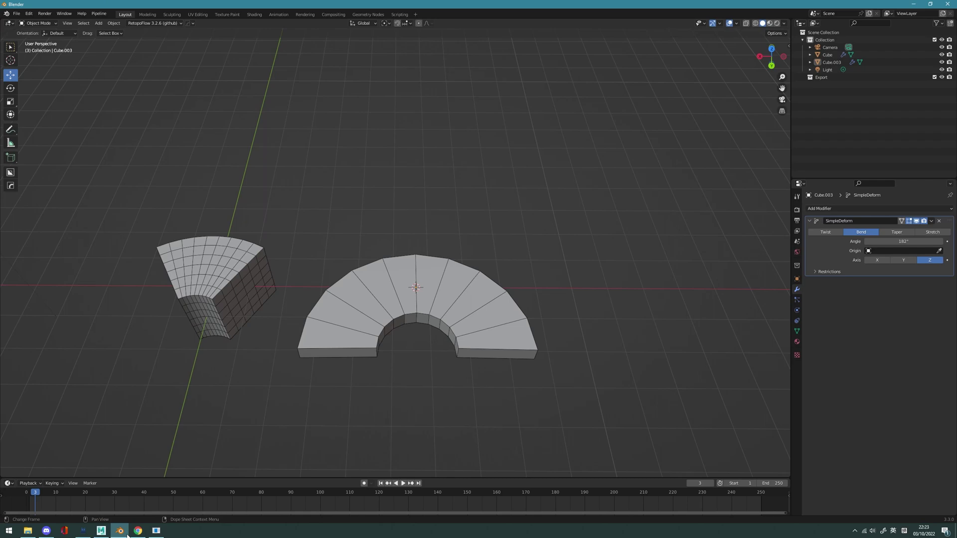
pyautogui.click(139, 500)
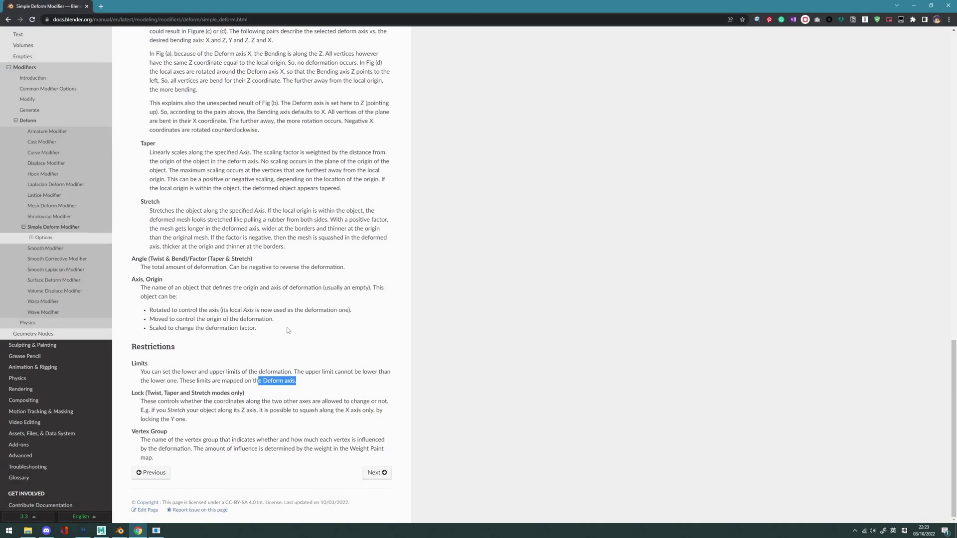
pyautogui.scroll(5, 287, 330)
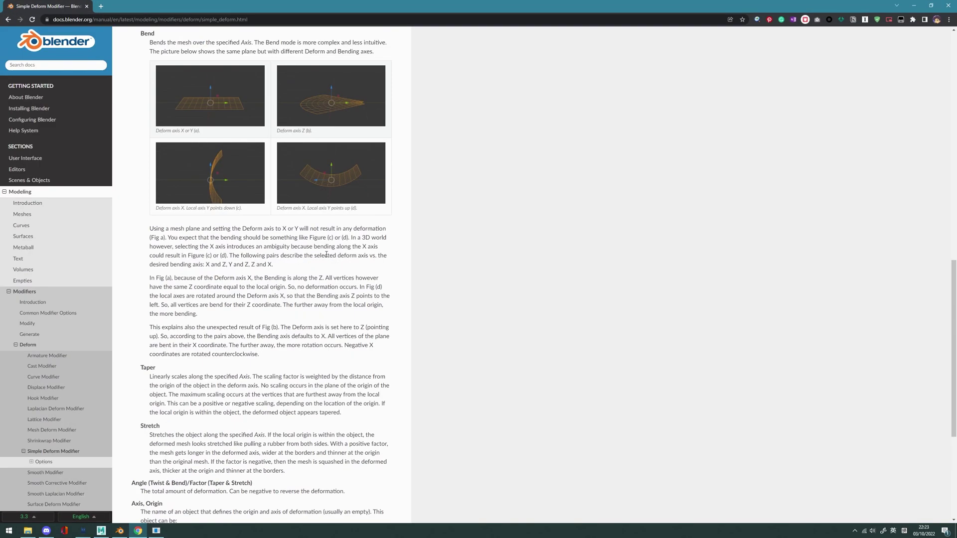
pyautogui.moveTo(338, 256); pyautogui.dragTo(369, 256)
pyautogui.moveTo(200, 264); pyautogui.dragTo(169, 265)
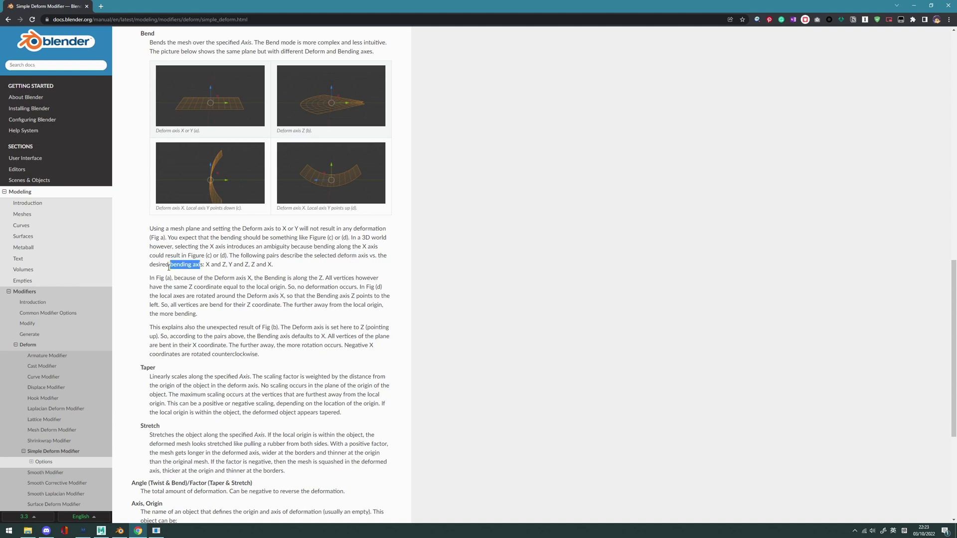
pyautogui.click(205, 266)
pyautogui.click(914, 6)
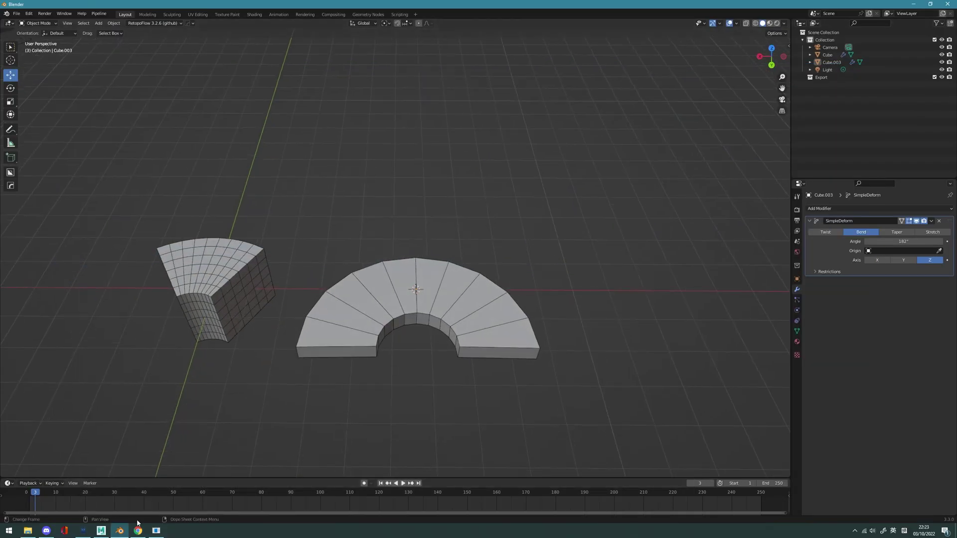
# - Switch back to Maya and examine the bend handle's direction against the plane and the world axes
pyautogui.click(105, 533)
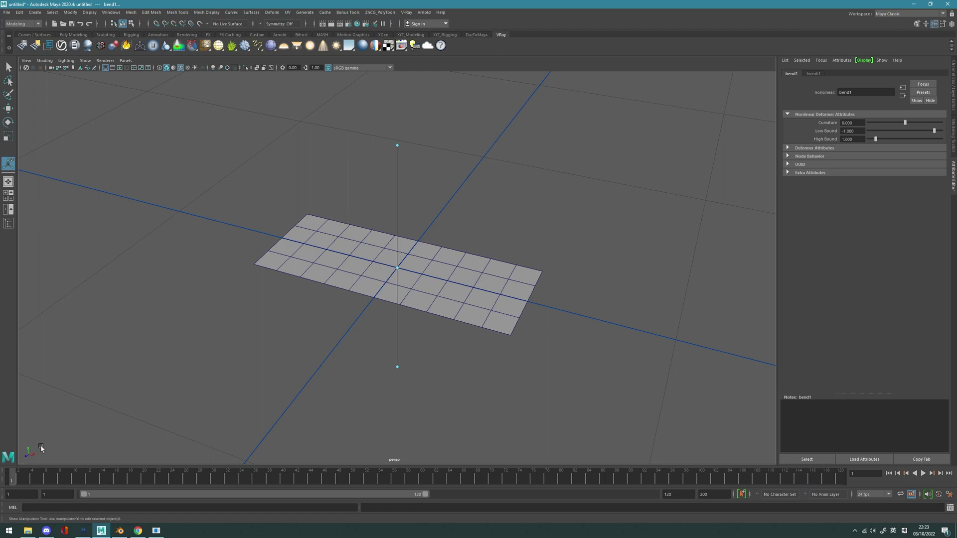
pyautogui.moveTo(26, 457)
pyautogui.keyDown('alt'); pyautogui.mouseDown()
pyautogui.moveTo(95, 427)
pyautogui.moveTo(30, 457)
pyautogui.mouseUp(); pyautogui.keyUp('alt')
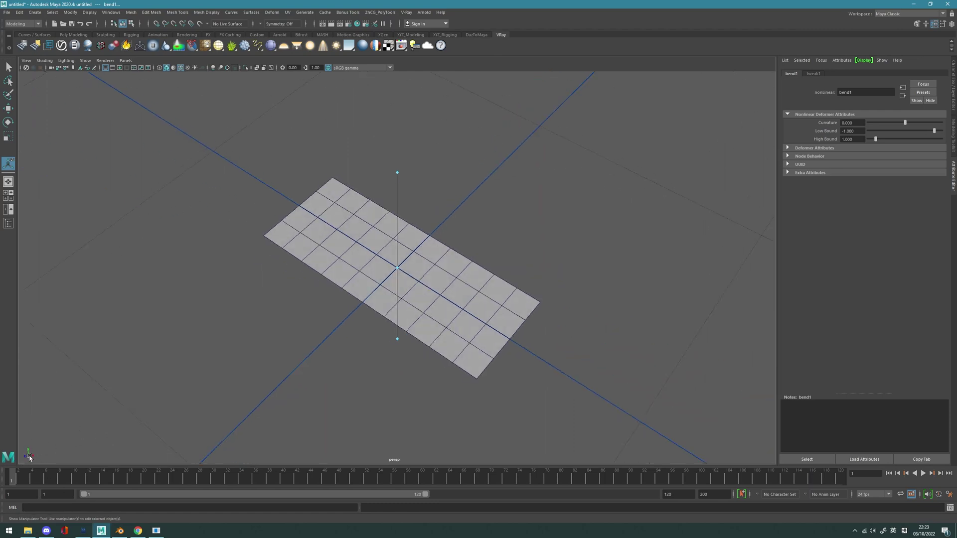
pyautogui.keyDown('alt'); pyautogui.moveTo(218, 388); pyautogui.dragTo(227, 361); pyautogui.keyUp('alt')
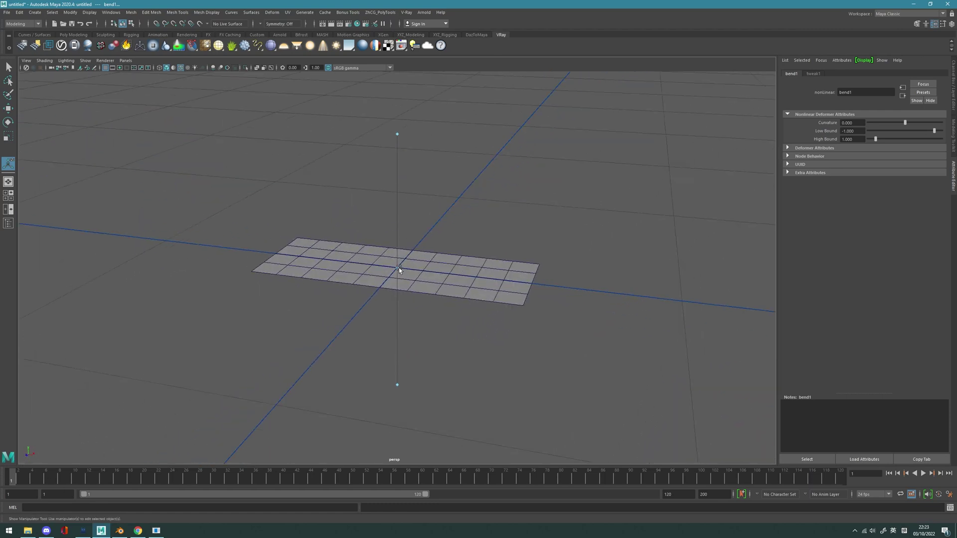
# - Raise the bend deformer's curvature to about 77 and compare the curved handle with the plane from several angles
pyautogui.moveTo(400, 269); pyautogui.dragTo(439, 276)
pyautogui.keyDown('alt'); pyautogui.moveTo(439, 276); pyautogui.dragTo(513, 277); pyautogui.keyUp('alt')
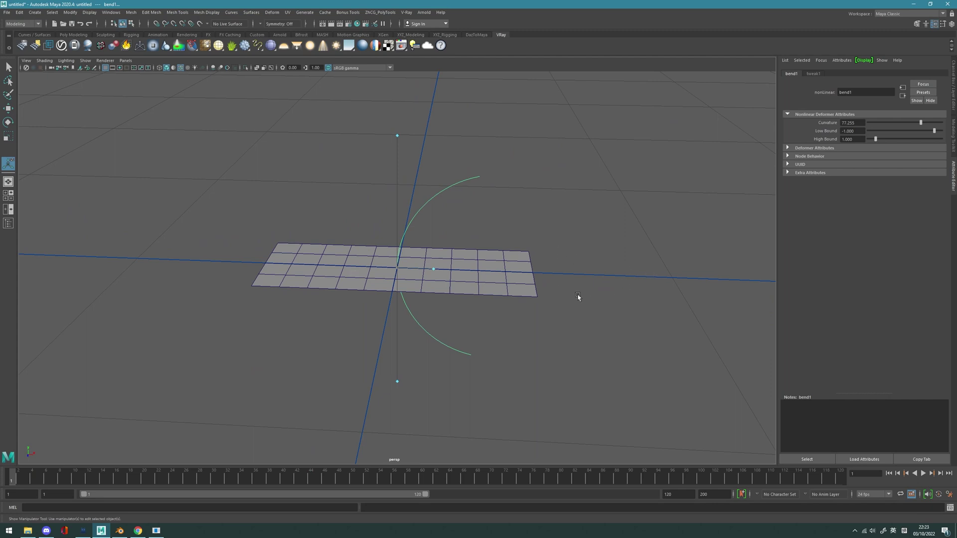
pyautogui.keyDown('alt'); pyautogui.moveTo(611, 307); pyautogui.dragTo(615, 297); pyautogui.keyUp('alt')
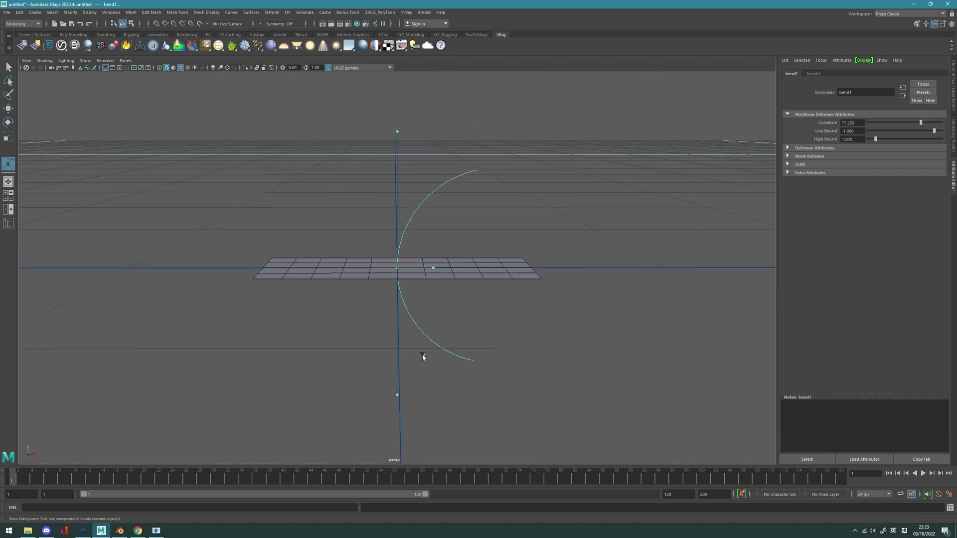
pyautogui.keyDown('alt'); pyautogui.moveTo(420, 354); pyautogui.dragTo(463, 304); pyautogui.keyUp('alt')
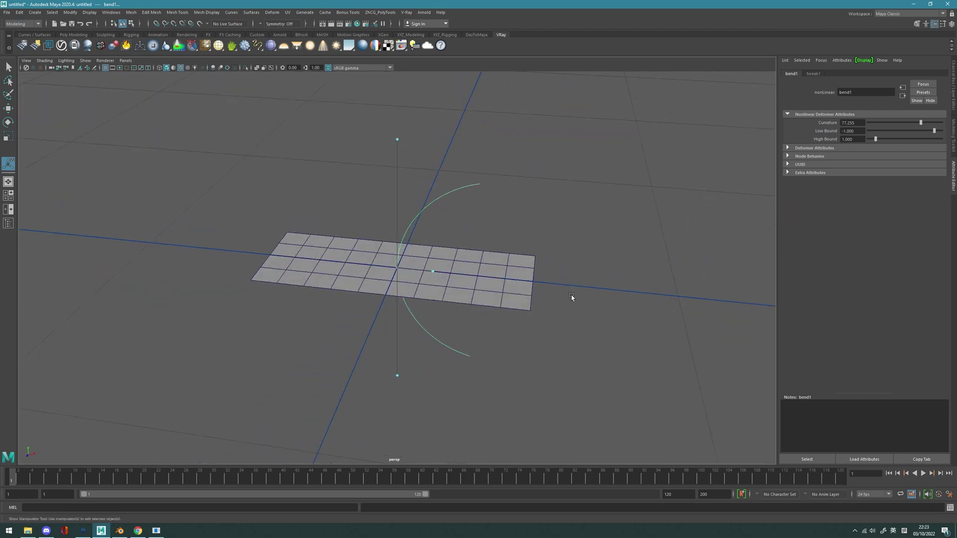
pyautogui.keyDown('alt'); pyautogui.moveTo(572, 297); pyautogui.dragTo(487, 284); pyautogui.keyUp('alt')
# - Select the plane to inspect it, then reselect the bend handle and adjust its curvature slightly
pyautogui.click(458, 280)
pyautogui.keyDown('alt'); pyautogui.moveTo(408, 247); pyautogui.dragTo(304, 228); pyautogui.keyUp('alt')
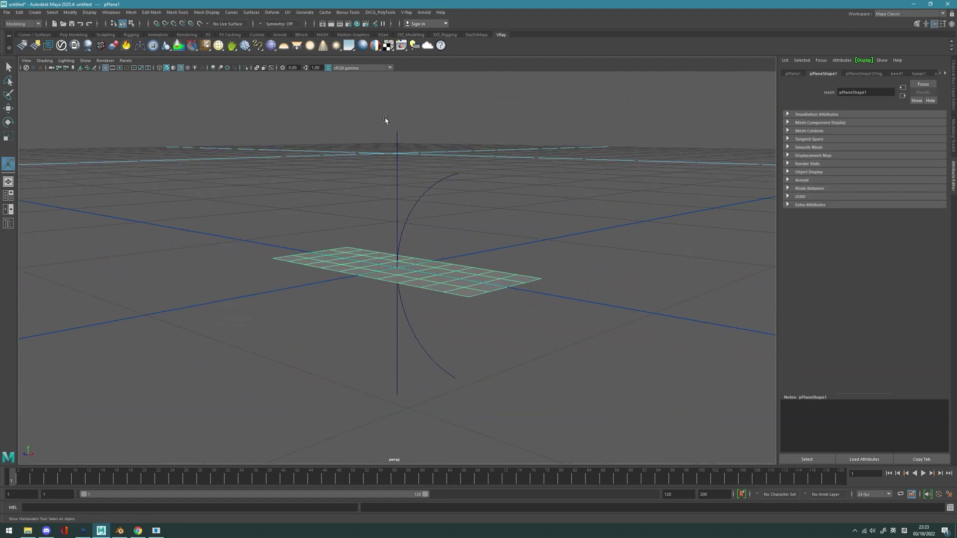
pyautogui.keyDown('alt'); pyautogui.moveTo(487, 209); pyautogui.dragTo(433, 213); pyautogui.keyUp('alt')
pyautogui.click(425, 219)
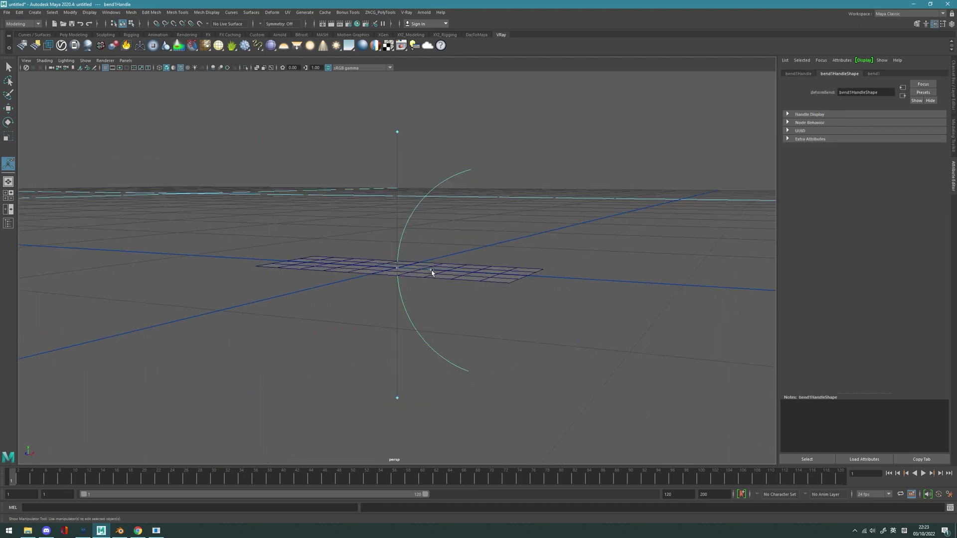
pyautogui.moveTo(431, 272); pyautogui.dragTo(432, 248)
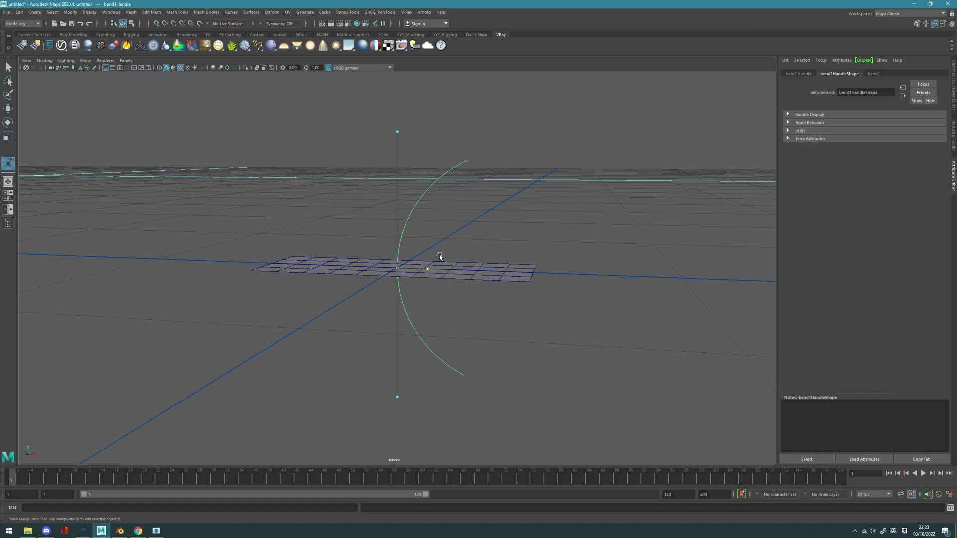
# - Rotate the bend handle -90 degrees about Z so it lies along the plane's length, and examine the bent plane from above and below
pyautogui.press('e')
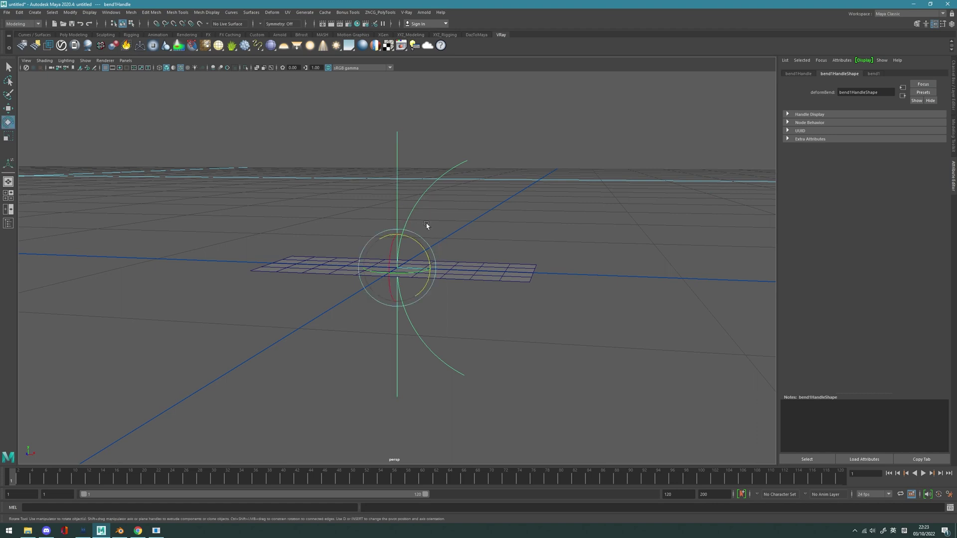
pyautogui.moveTo(413, 242); pyautogui.dragTo(444, 304)
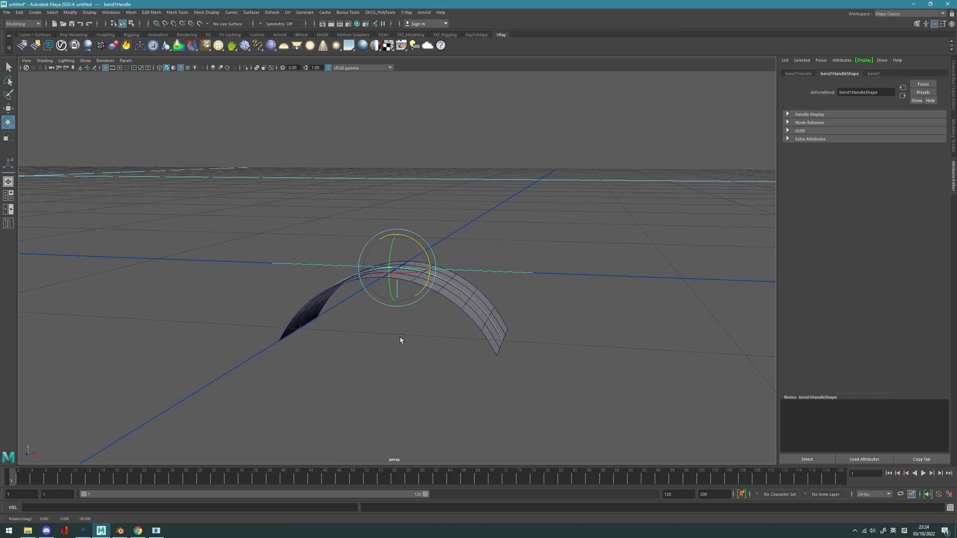
pyautogui.keyDown('alt'); pyautogui.moveTo(399, 338); pyautogui.dragTo(308, 267); pyautogui.keyUp('alt')
pyautogui.click(421, 352)
pyautogui.click(389, 284)
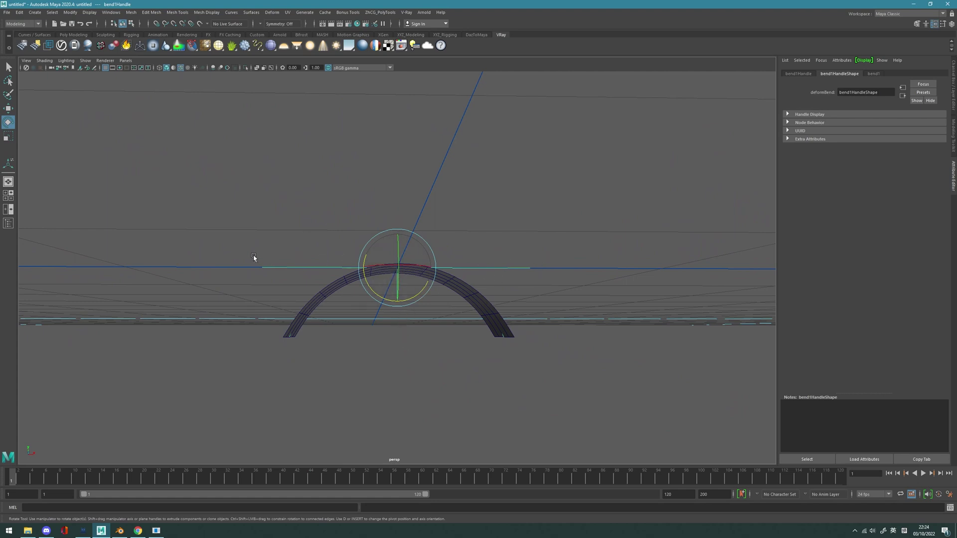
pyautogui.keyDown('alt'); pyautogui.moveTo(463, 265); pyautogui.dragTo(530, 290); pyautogui.keyUp('alt')
pyautogui.keyDown('alt'); pyautogui.moveTo(514, 257); pyautogui.dragTo(559, 295); pyautogui.keyUp('alt')
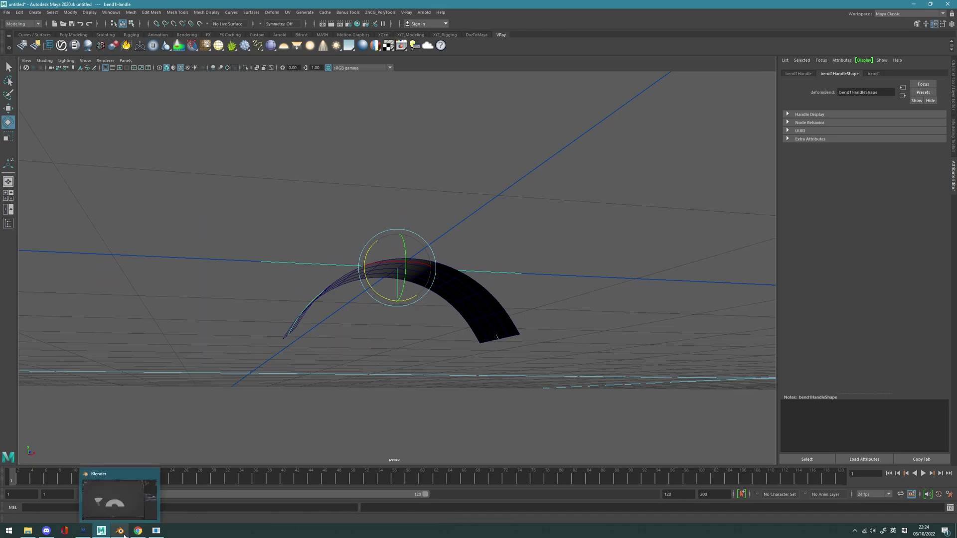
# - Switch to Blender and set the long bar's Simple Deform bend axis to Y with an angle of 333°
pyautogui.click(119, 531)
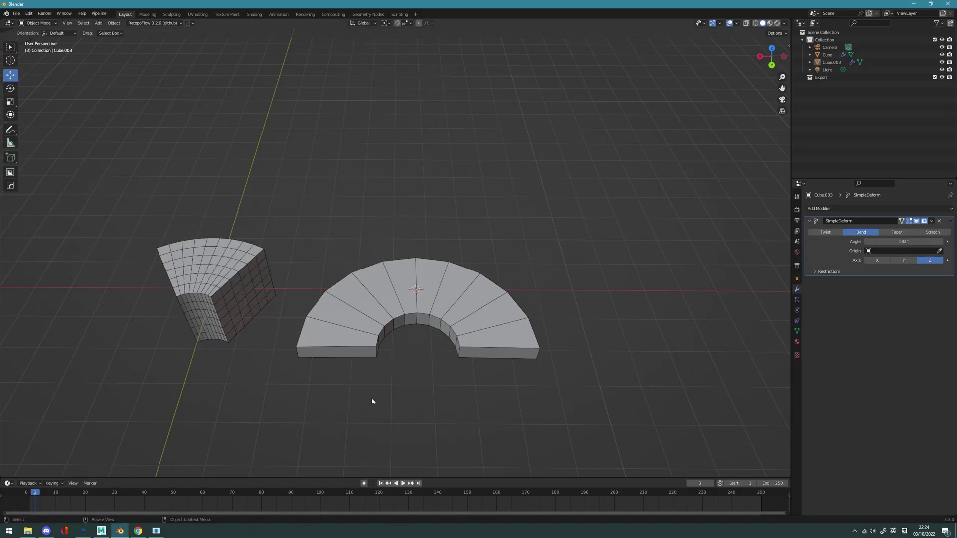
pyautogui.click(877, 259)
pyautogui.keyDown('alt'); pyautogui.moveTo(735, 301); pyautogui.dragTo(507, 297); pyautogui.keyUp('alt')
pyautogui.click(895, 261)
pyautogui.moveTo(925, 243); pyautogui.dragTo(953, 242)
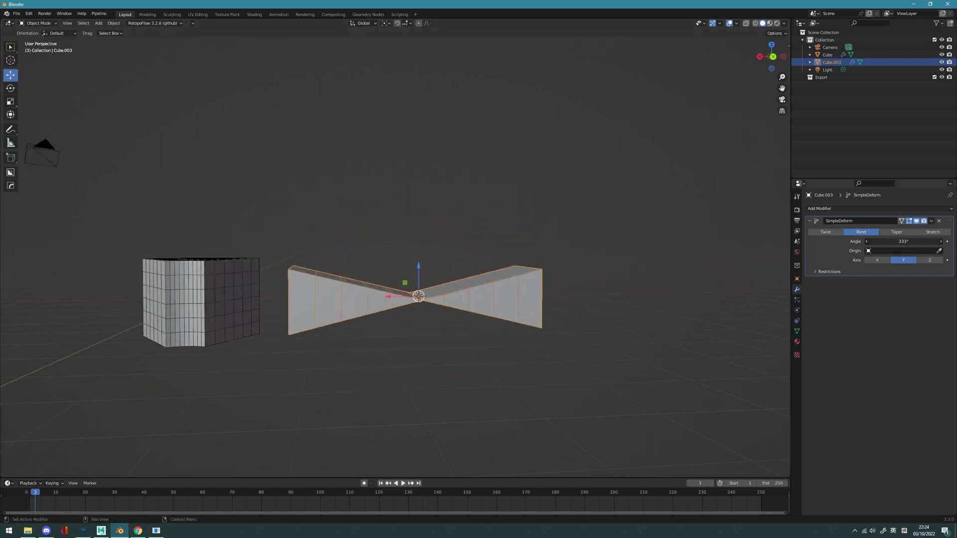
# - Add several evenly spaced loop cuts through the bar's thickness along its whole length and return to Object Mode
pyautogui.keyDown('alt'); pyautogui.moveTo(709, 295); pyautogui.dragTo(576, 301); pyautogui.keyUp('alt')
pyautogui.moveTo(477, 328)
pyautogui.mouseDown(button='middle')
pyautogui.moveTo(459, 325)
pyautogui.moveTo(478, 316)
pyautogui.mouseUp(button='middle')
pyautogui.press('Tab')
pyautogui.click(480, 319)
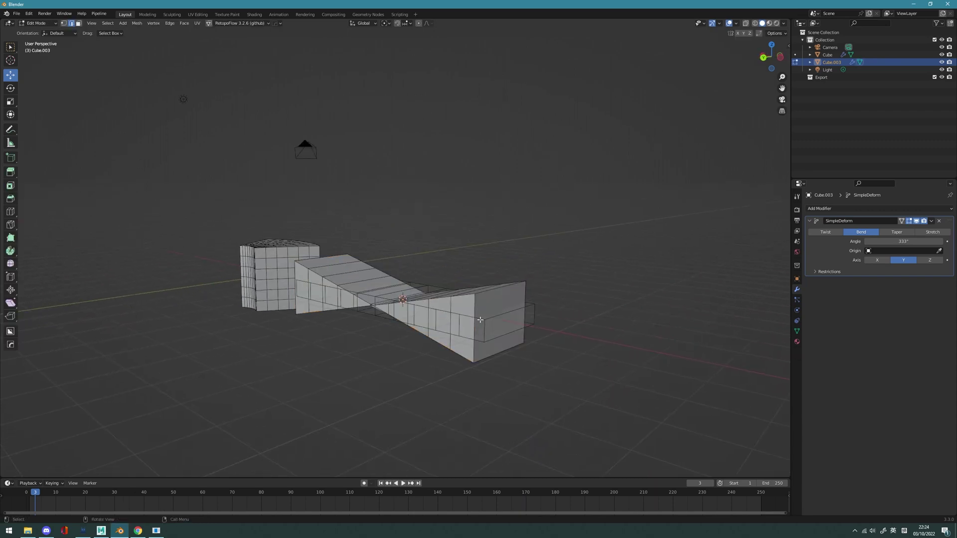
pyautogui.click(483, 330)
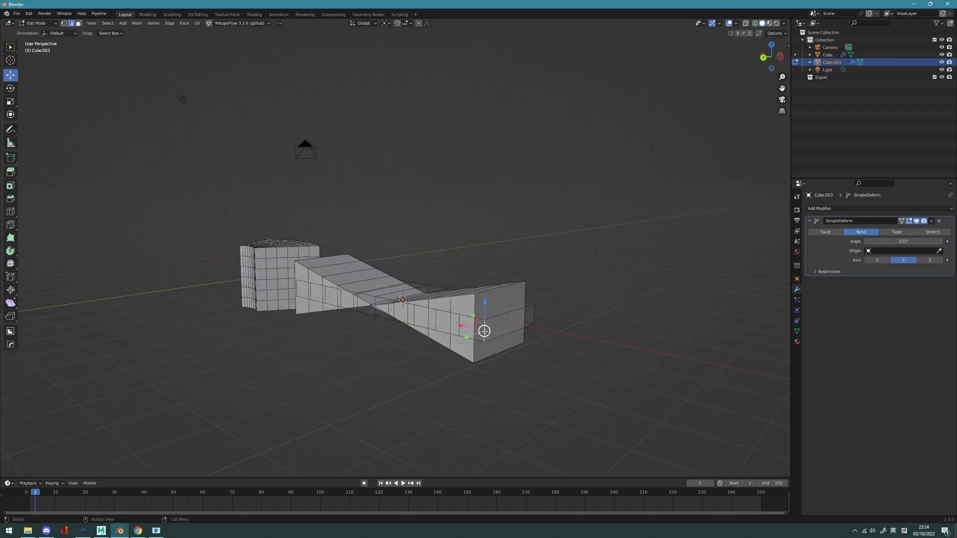
pyautogui.hotkey('ctrl', 'r')
pyautogui.scroll(4, 484, 331)
pyautogui.click(484, 331)
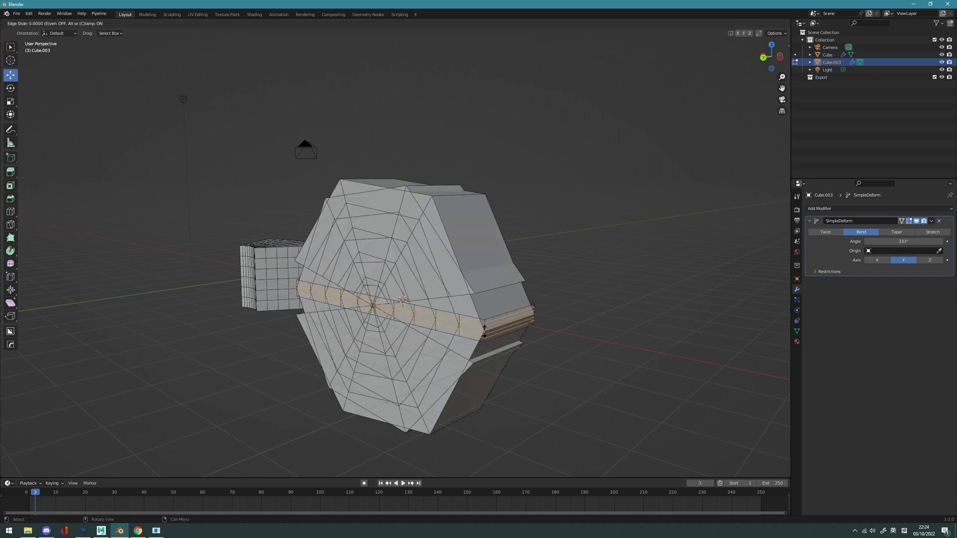
pyautogui.press('Tab')
# - Set the Simple Deform bend angle to 5°
pyautogui.moveTo(484, 331); pyautogui.dragTo(503, 230, button='middle')
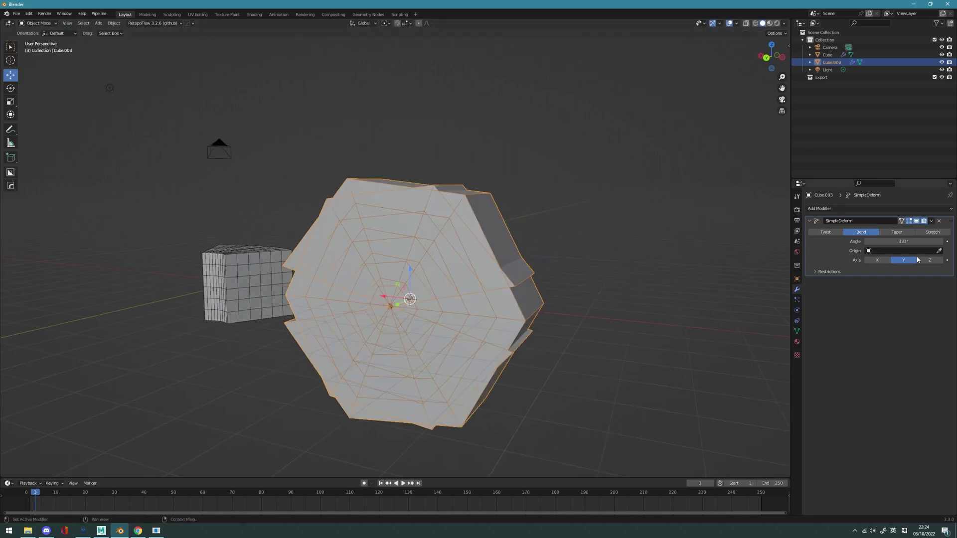
pyautogui.moveTo(931, 241); pyautogui.dragTo(916, 241)
pyautogui.click(931, 241)
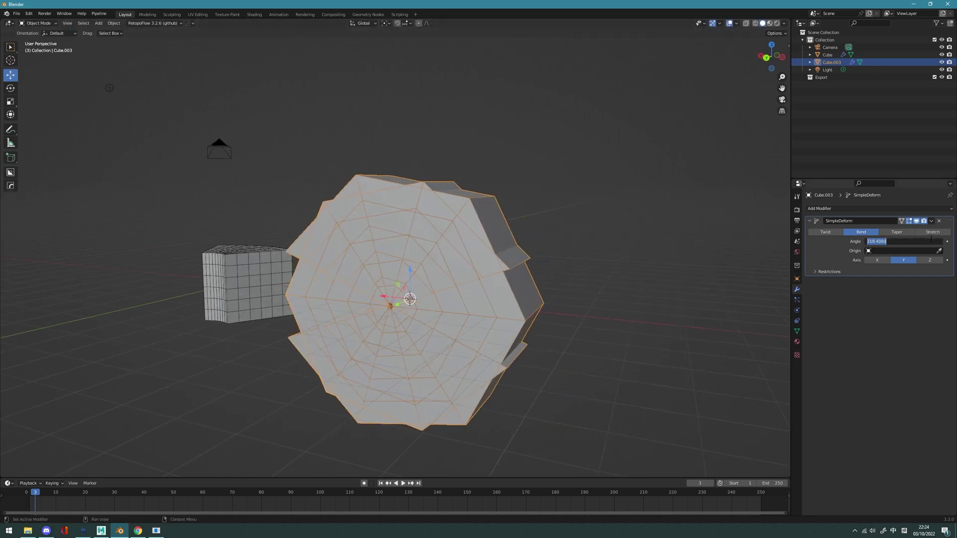
pyautogui.write('5')
pyautogui.press('Return')
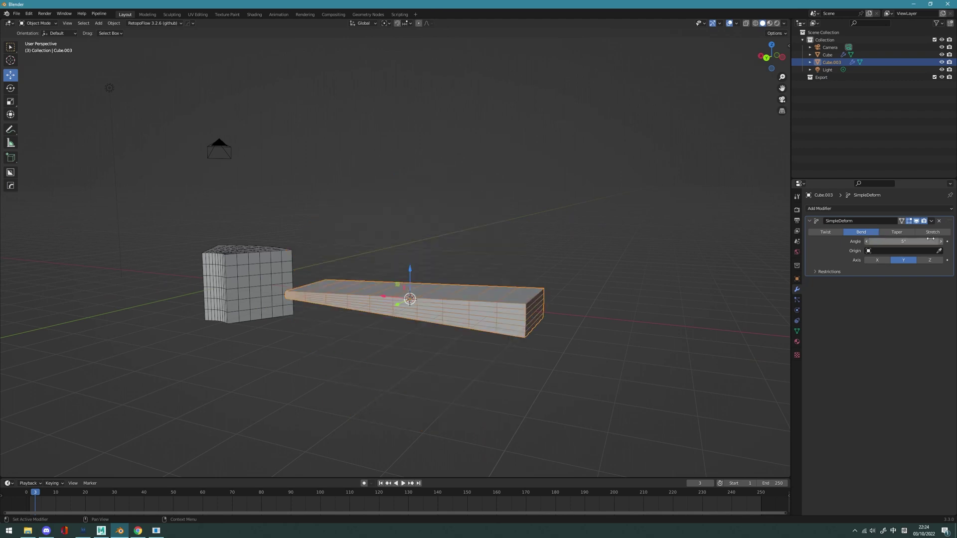
# - Look at the bar in front view, raise the bend angle to 6.8°, and examine the deformed shape from several sides
pyautogui.moveTo(611, 295); pyautogui.dragTo(632, 283, button='middle')
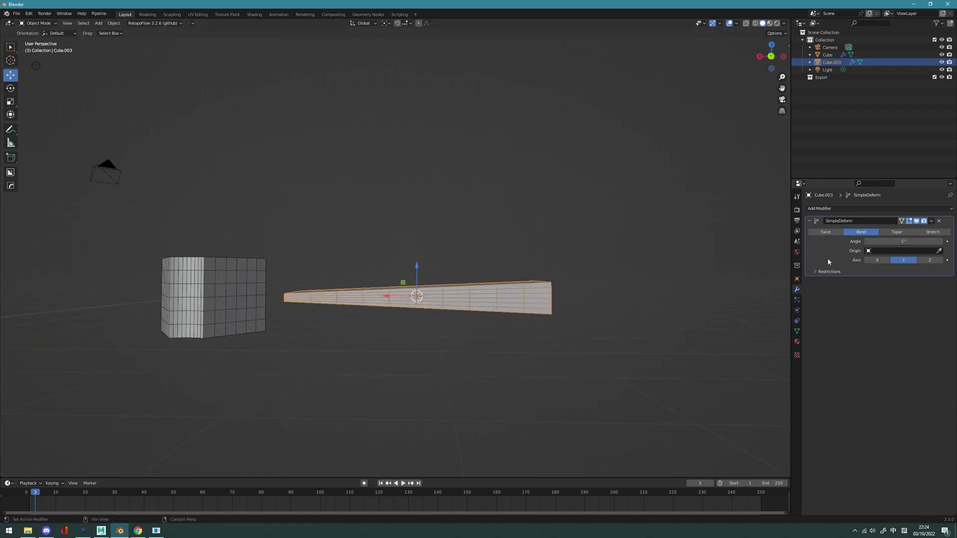
pyautogui.click(773, 61)
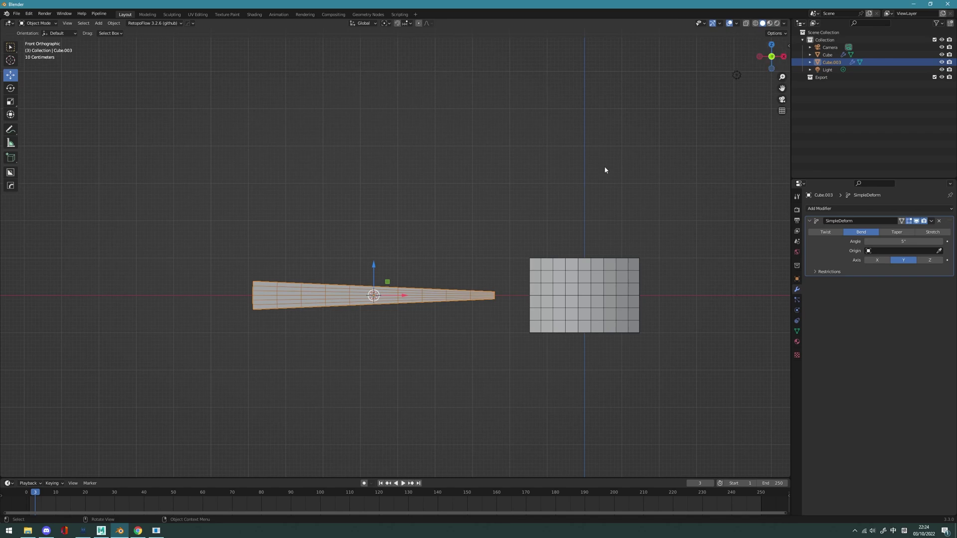
pyautogui.moveTo(905, 240); pyautogui.dragTo(910, 240)
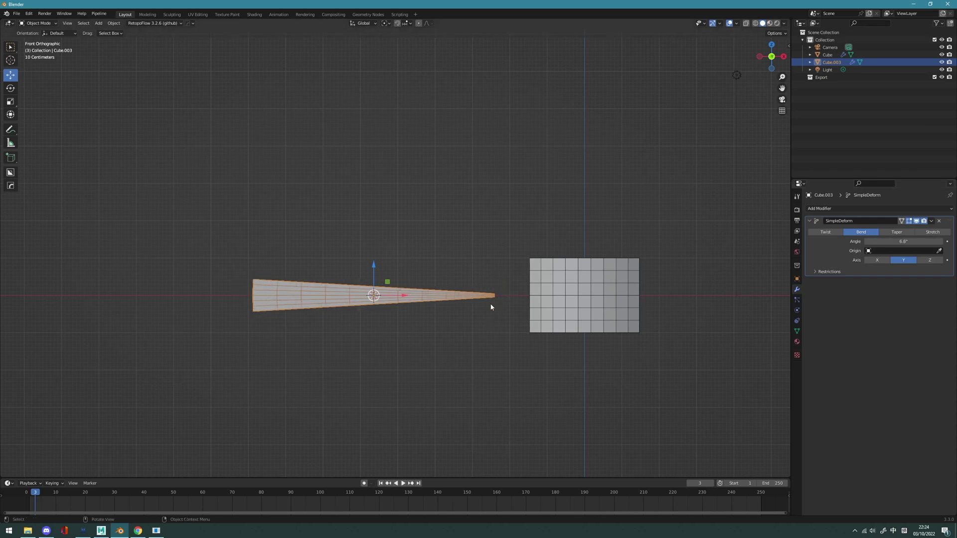
pyautogui.moveTo(472, 241); pyautogui.dragTo(339, 265, button='middle')
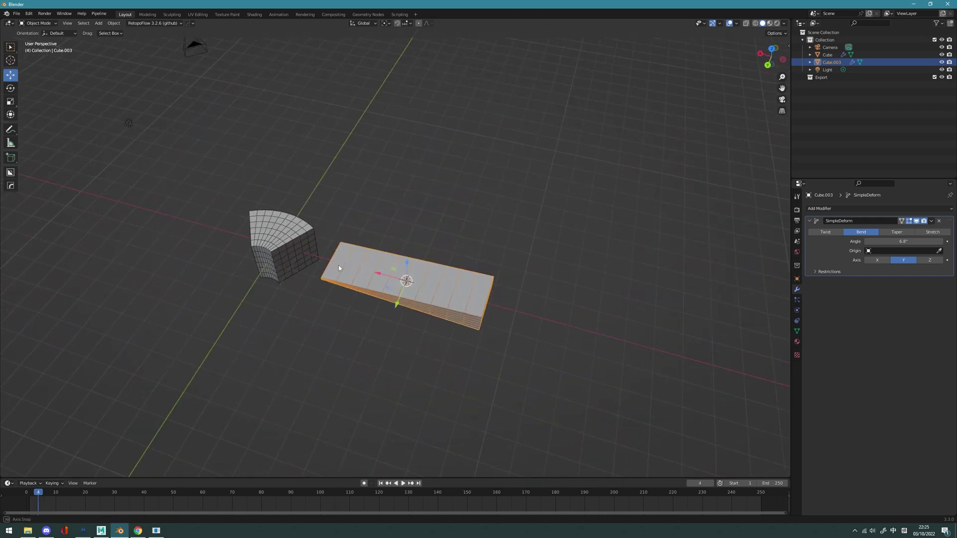
pyautogui.click(408, 324)
pyautogui.moveTo(408, 324); pyautogui.dragTo(459, 288, button='middle')
pyautogui.click(459, 288)
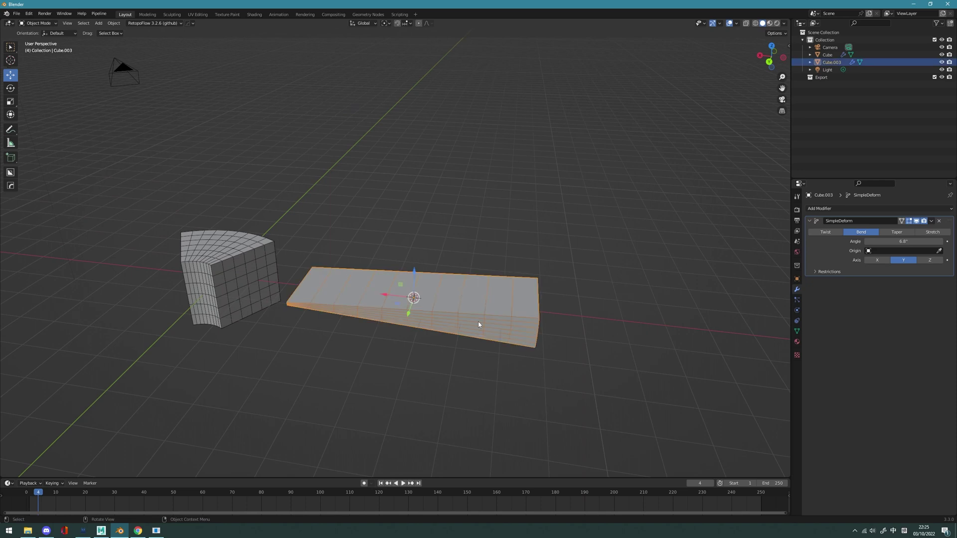
pyautogui.moveTo(479, 324); pyautogui.dragTo(456, 327, button='middle')
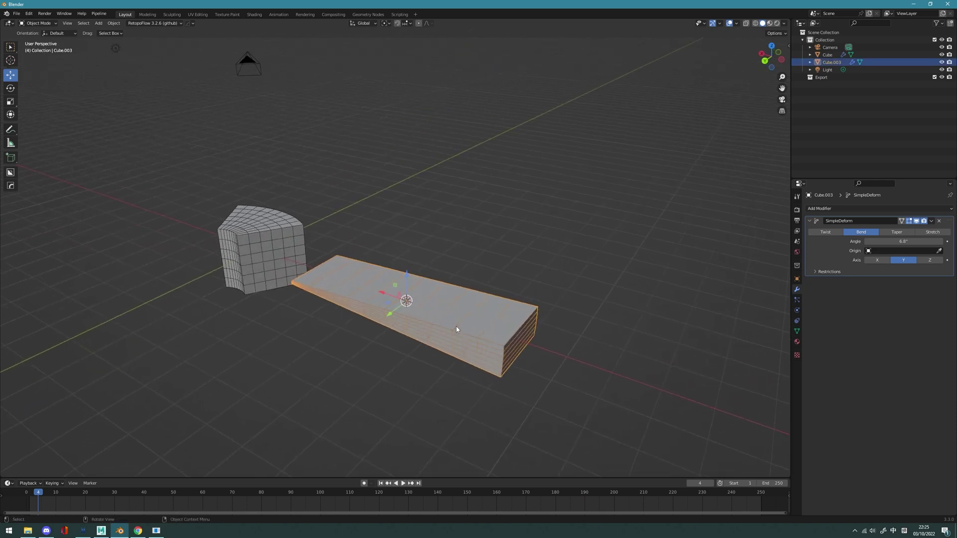
# - Deselect the bar and add a Plain Axes empty at its centre
pyautogui.click(528, 268)
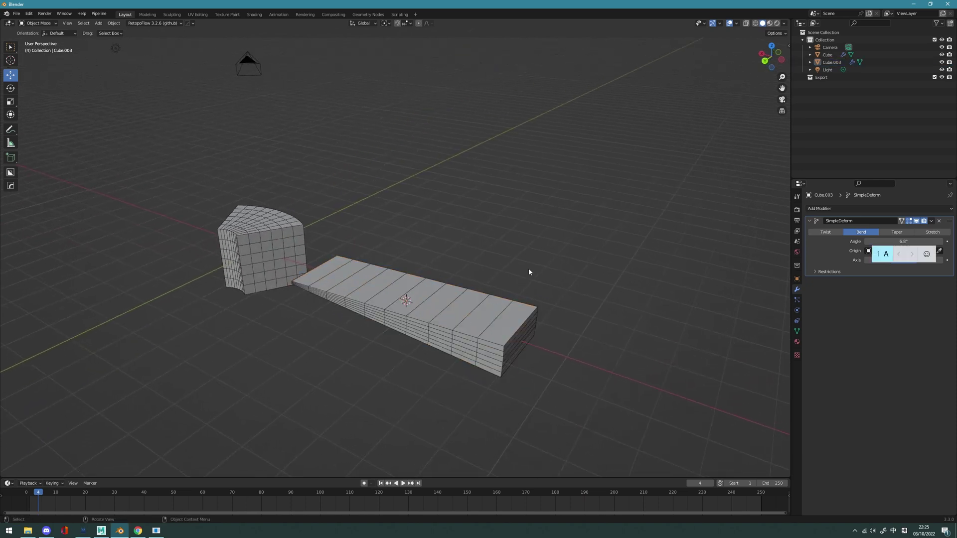
pyautogui.press('super+space')
pyautogui.hotkey('shift', 'a')
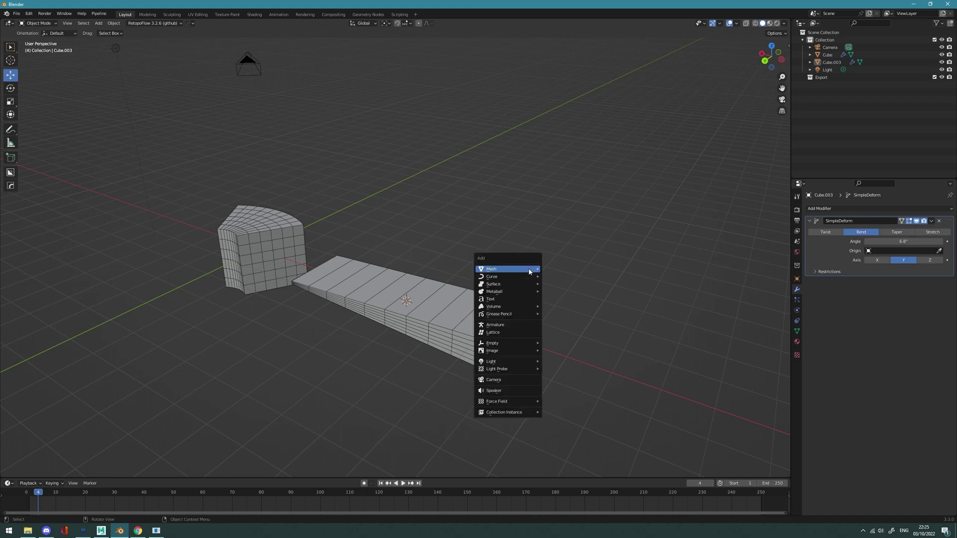
pyautogui.moveTo(517, 345)
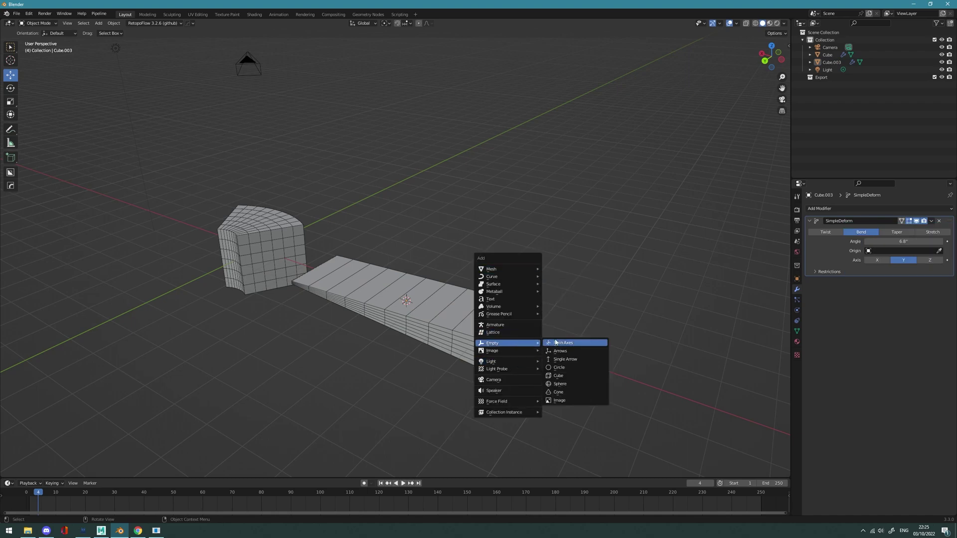
pyautogui.click(560, 344)
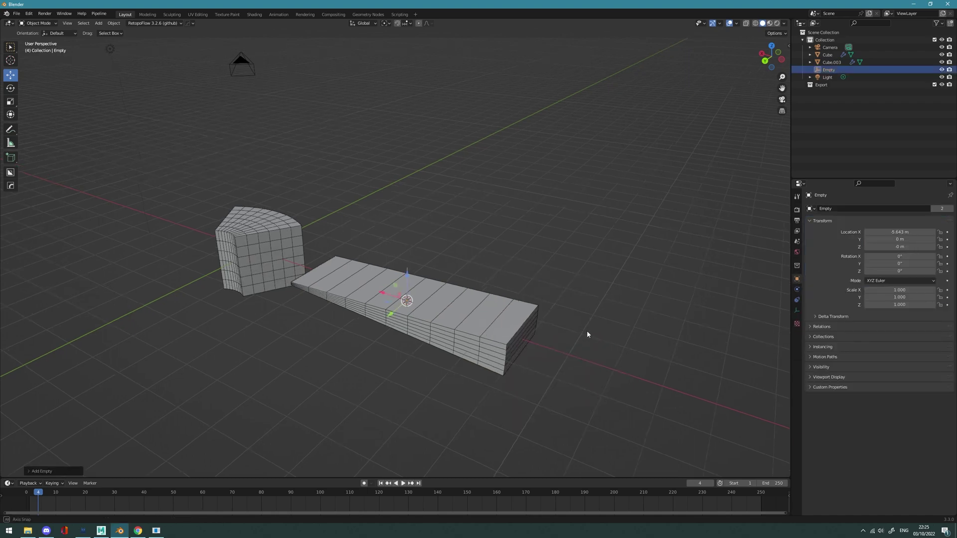
# - Select the bar and assign the empty as the origin of its Simple Deform modifier
pyautogui.moveTo(587, 330); pyautogui.dragTo(523, 327, button='middle')
pyautogui.scroll(3, 498, 319)
pyautogui.click(478, 312)
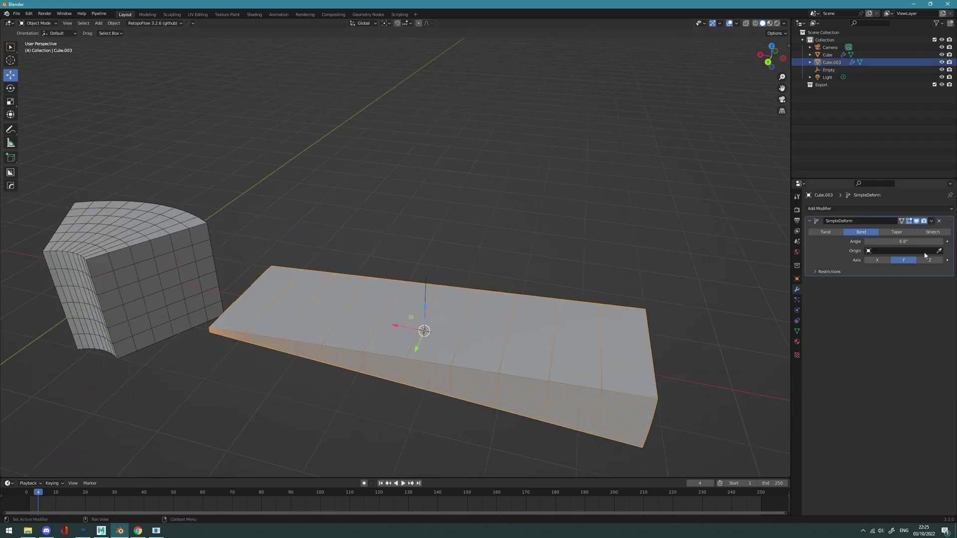
pyautogui.click(940, 251)
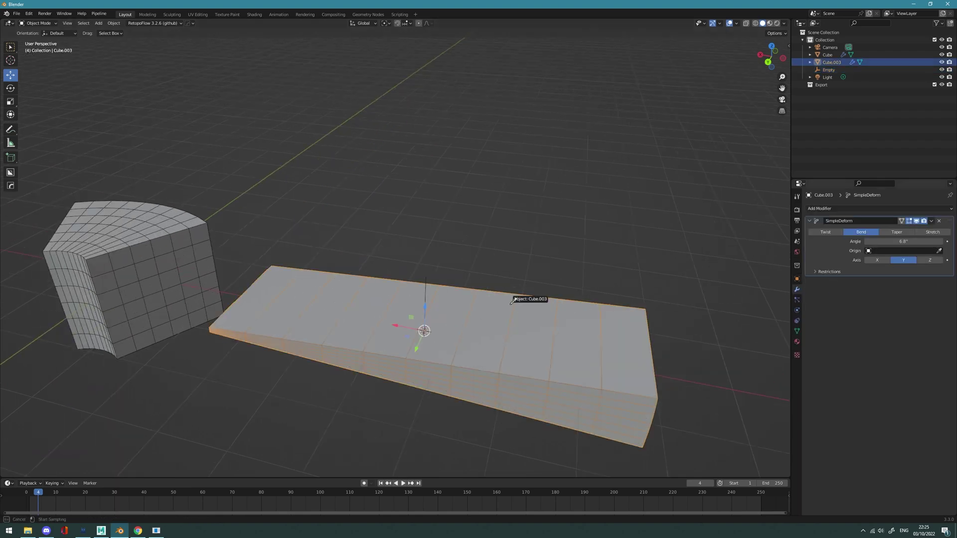
pyautogui.click(426, 284)
# - Select the empty, switch to Maya to check the rotated bend handle's orientation, and return to Blender
pyautogui.moveTo(426, 286); pyautogui.dragTo(418, 244, button='middle')
pyautogui.click(428, 283)
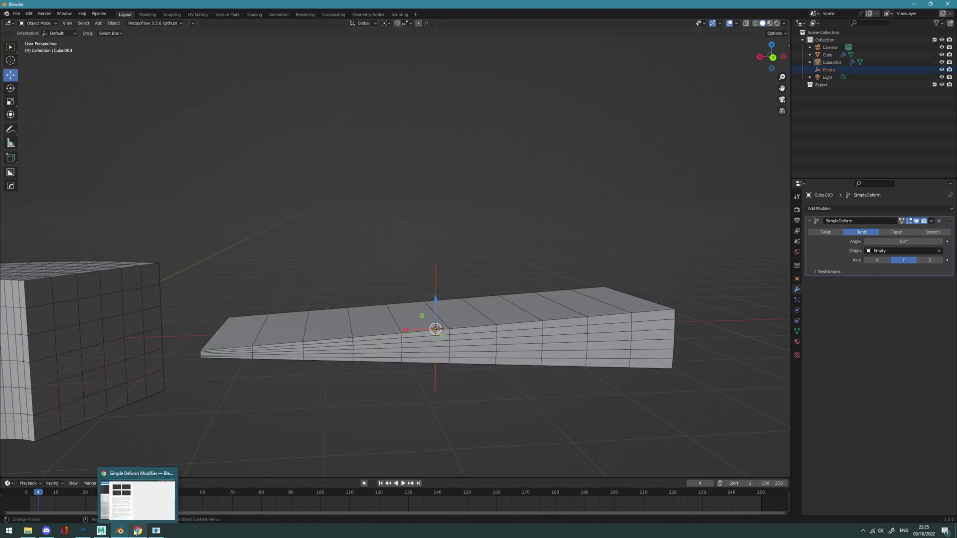
pyautogui.click(101, 530)
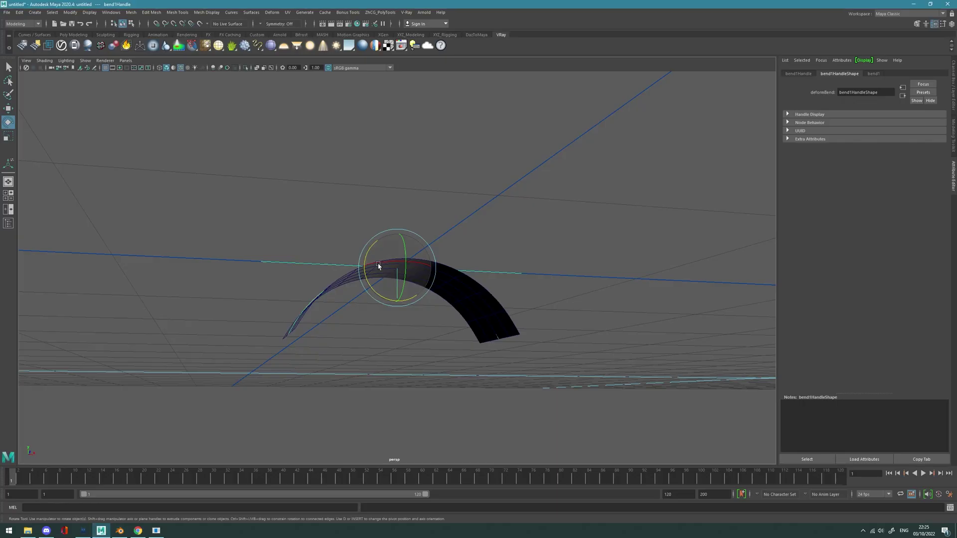
pyautogui.click(120, 530)
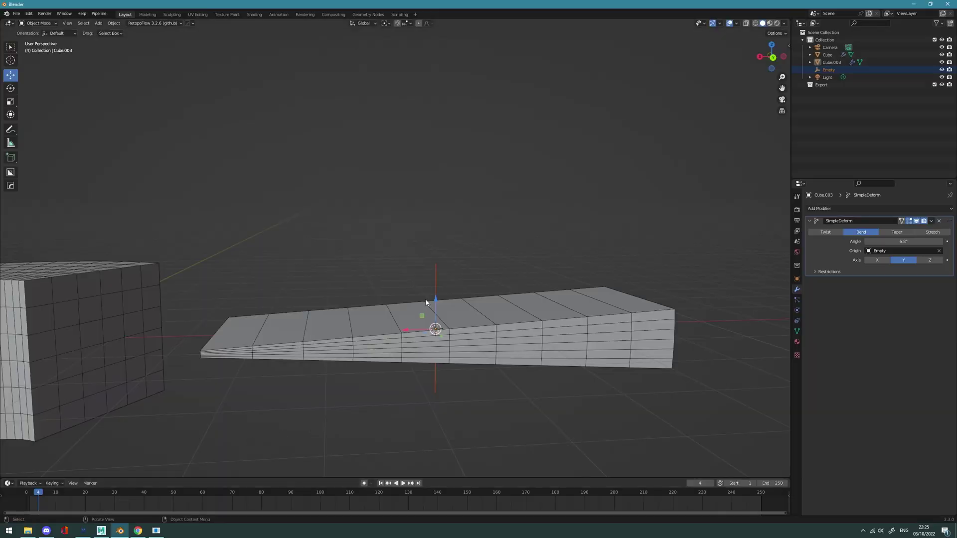
# - Rotate the origin empty about the Y axis with the Rotate tool so the bar bends along its length
pyautogui.hotkey('shift', 'space')
pyautogui.press('r')
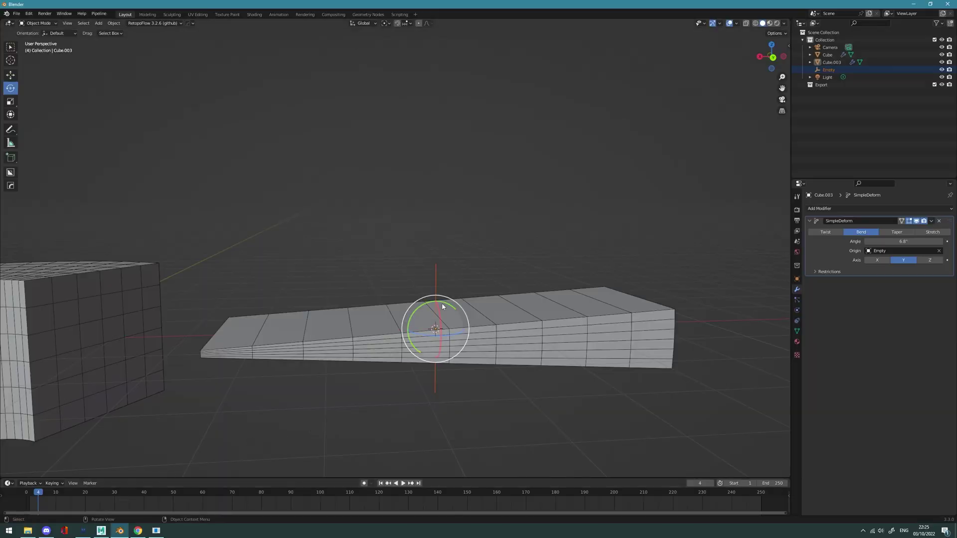
pyautogui.moveTo(441, 306); pyautogui.dragTo(507, 347)
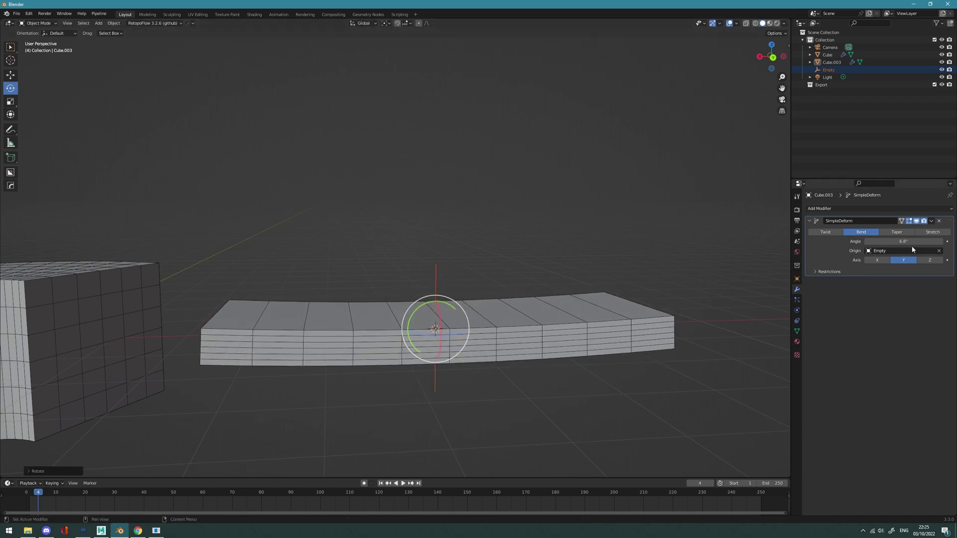
# - Set the bar's bend angle to 181° and rotate the origin empty in snapped increments so the bar arches downward
pyautogui.moveTo(911, 243); pyautogui.dragTo(941, 242)
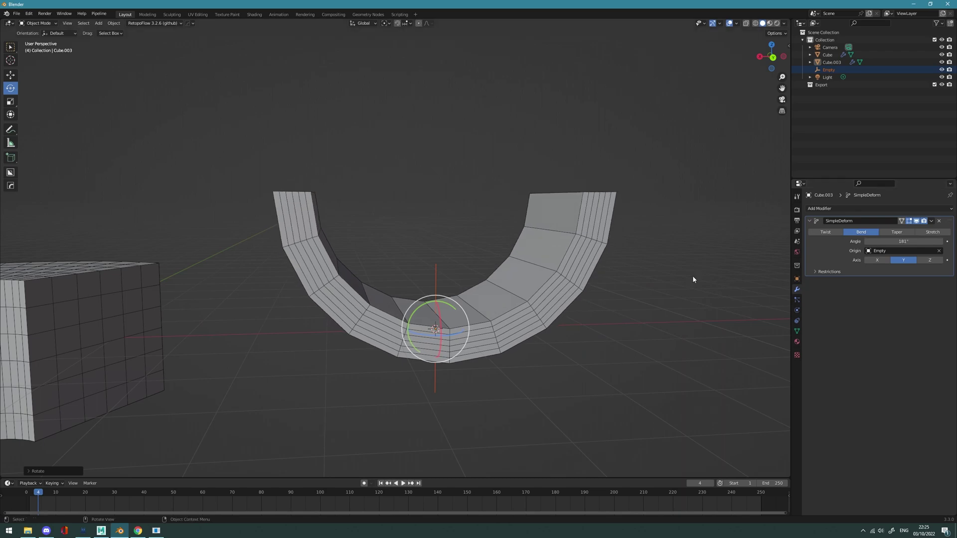
pyautogui.click(434, 287)
pyautogui.keyDown('ctrl'); pyautogui.moveTo(426, 311); pyautogui.dragTo(354, 396); pyautogui.keyUp('ctrl')
pyautogui.moveTo(354, 396); pyautogui.dragTo(468, 372, button='middle')
# - Select the arched bar, expand the Restrictions of its Simple Deform modifier and examine the limits against the bend
pyautogui.click(423, 432)
pyautogui.click(467, 372)
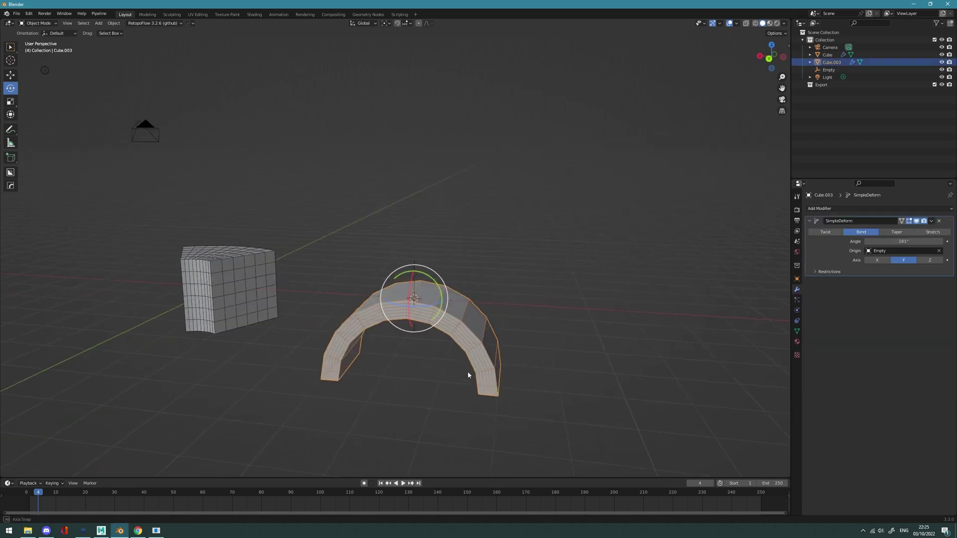
pyautogui.click(822, 273)
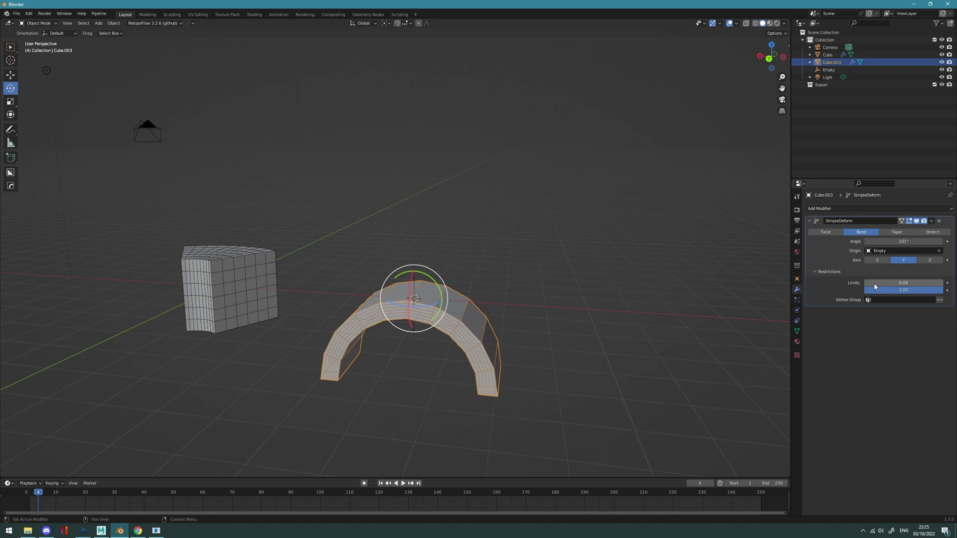
pyautogui.moveTo(656, 323); pyautogui.dragTo(457, 340, button='middle')
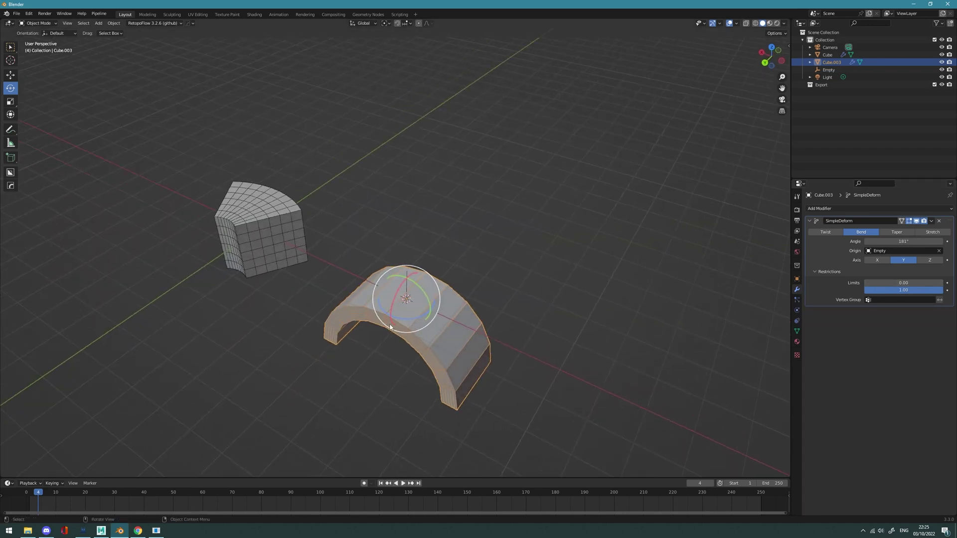
pyautogui.moveTo(941, 293)
pyautogui.mouseDown()
pyautogui.moveTo(895, 294)
pyautogui.moveTo(941, 294)
pyautogui.mouseUp()
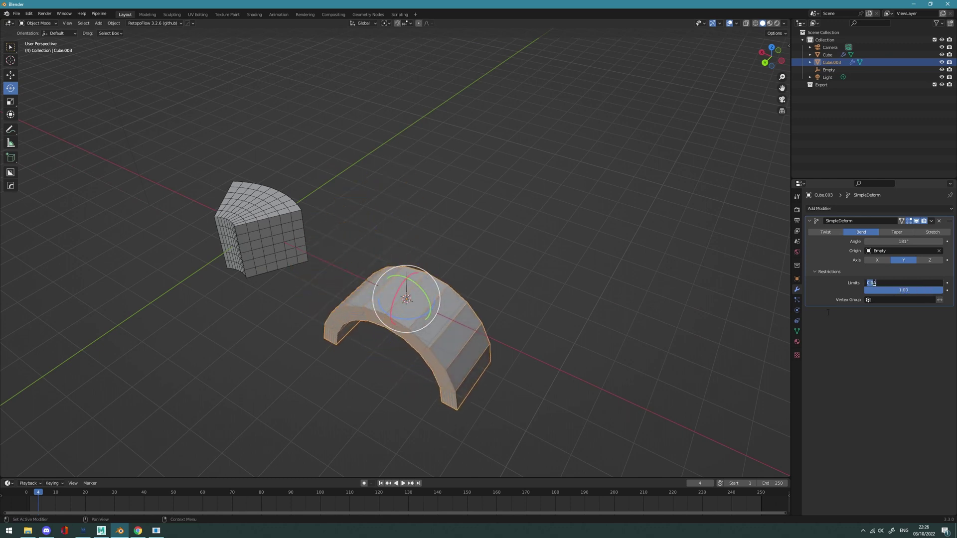
pyautogui.press('Return')
pyautogui.moveTo(492, 333); pyautogui.dragTo(511, 314, button='middle')
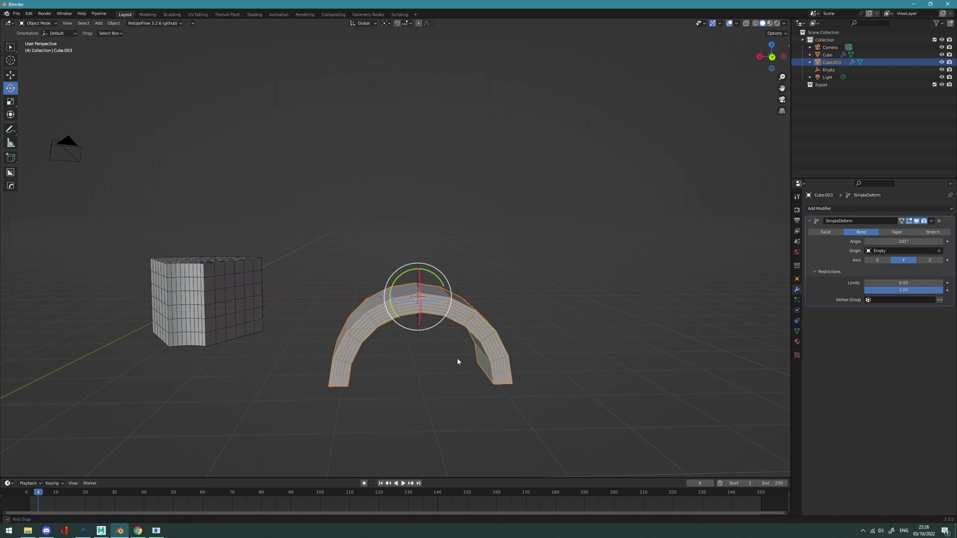
pyautogui.moveTo(457, 357); pyautogui.dragTo(593, 337, button='middle')
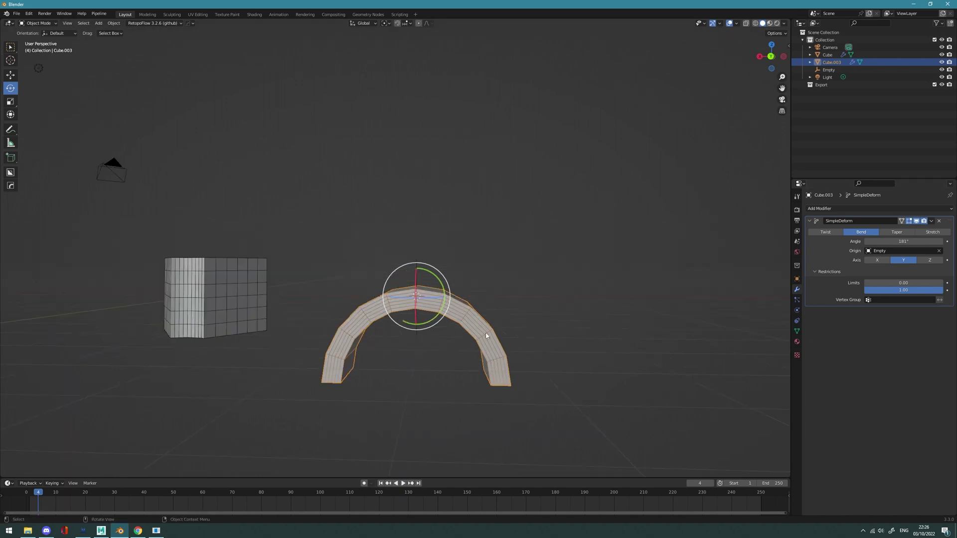
# - Select the vertices along one half of the bar in Edit Mode, add a vertex group and return to Object Mode
pyautogui.click(797, 331)
pyautogui.hotkey('ctrl', 'Tab')
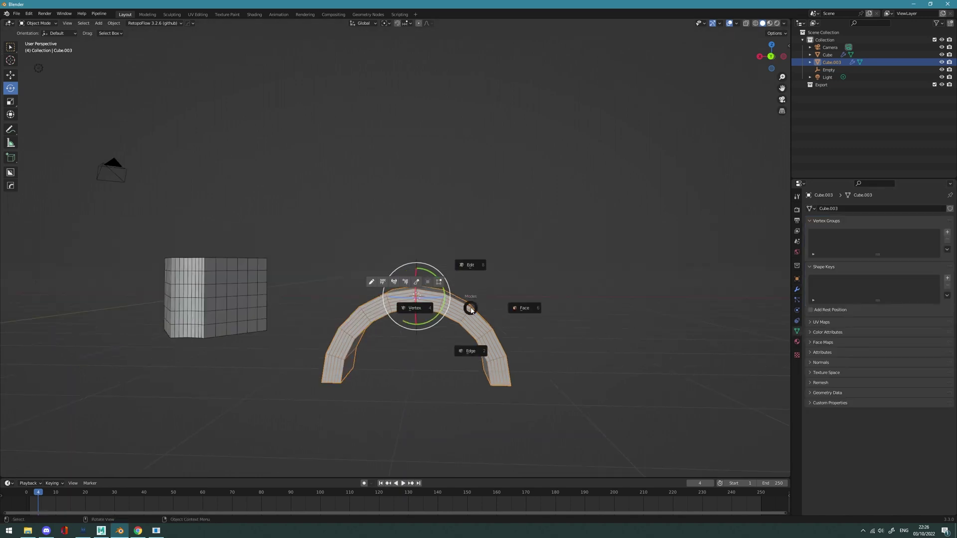
pyautogui.click(465, 305)
pyautogui.moveTo(228, 234); pyautogui.dragTo(416, 337)
pyautogui.click(947, 231)
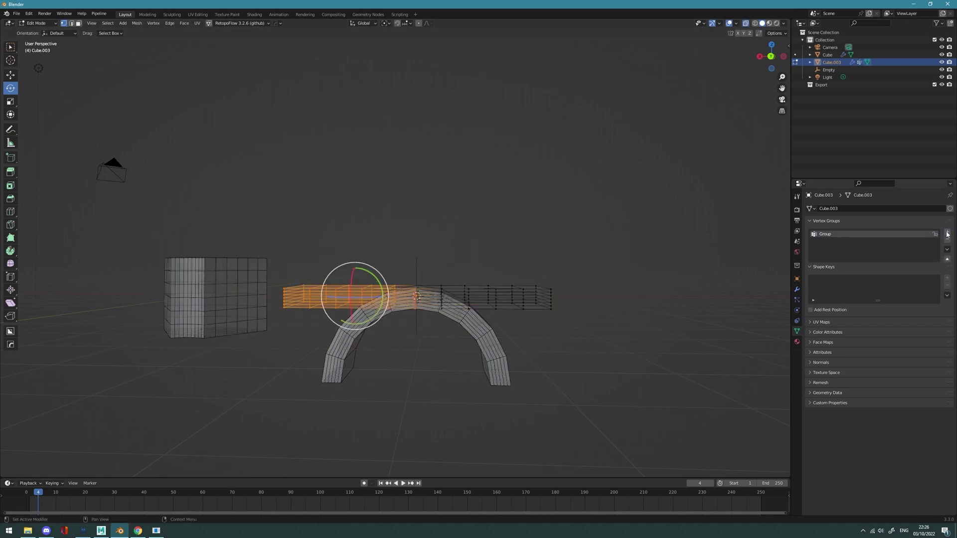
pyautogui.hotkey('alt', 'a')
pyautogui.press('Tab')
pyautogui.click(455, 223)
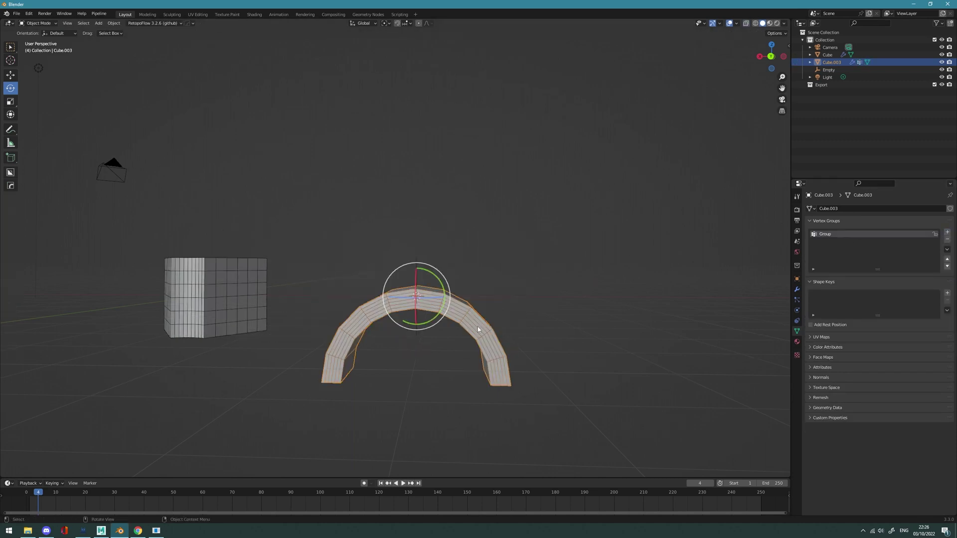
# - Set the Simple Deform modifier's restricting vertex group to Group
pyautogui.click(797, 289)
pyautogui.click(928, 300)
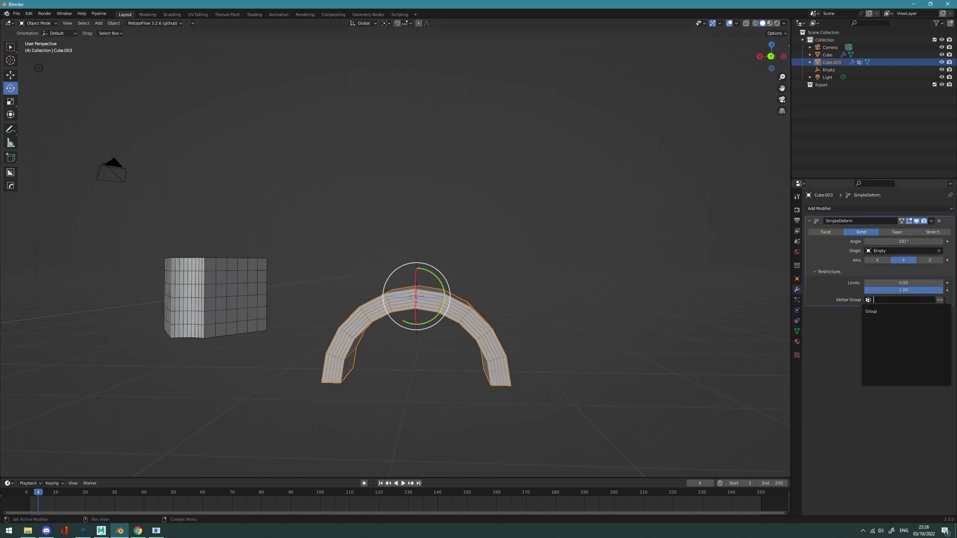
pyautogui.click(892, 312)
pyautogui.moveTo(639, 327); pyautogui.dragTo(667, 319, button='middle')
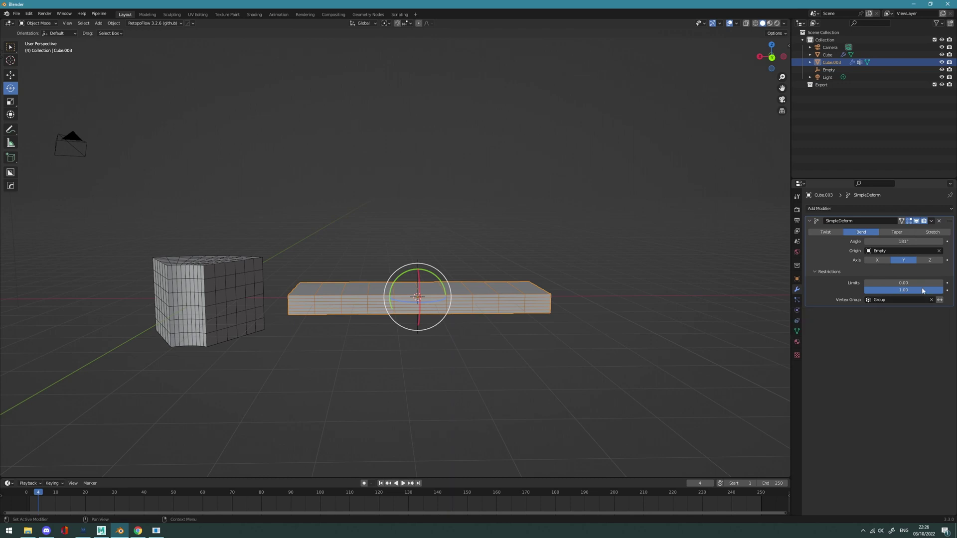
# - Try adjusting the modifier's lower limit and set its bend angle to about 166°
pyautogui.moveTo(923, 282); pyautogui.dragTo(867, 282)
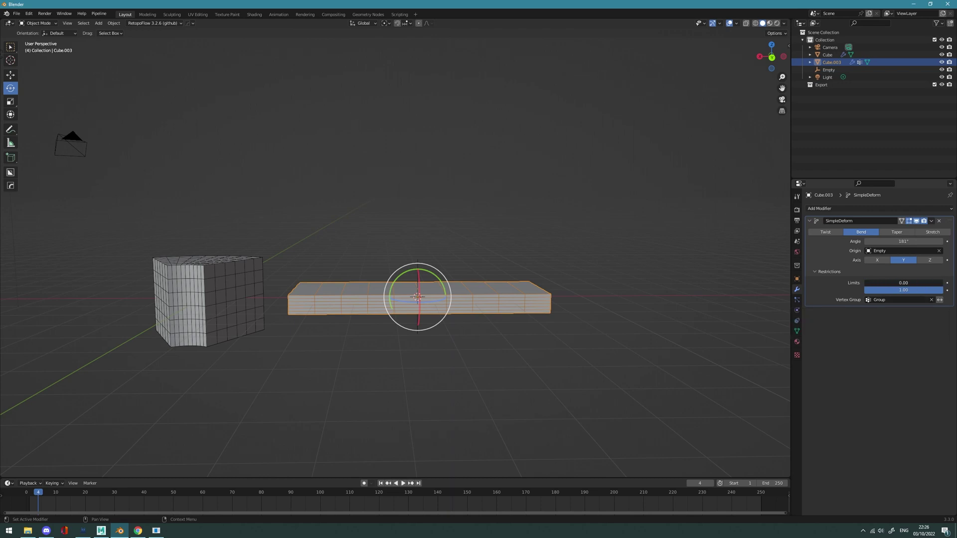
pyautogui.moveTo(903, 241); pyautogui.dragTo(910, 242)
pyautogui.moveTo(564, 274); pyautogui.dragTo(623, 280, button='middle')
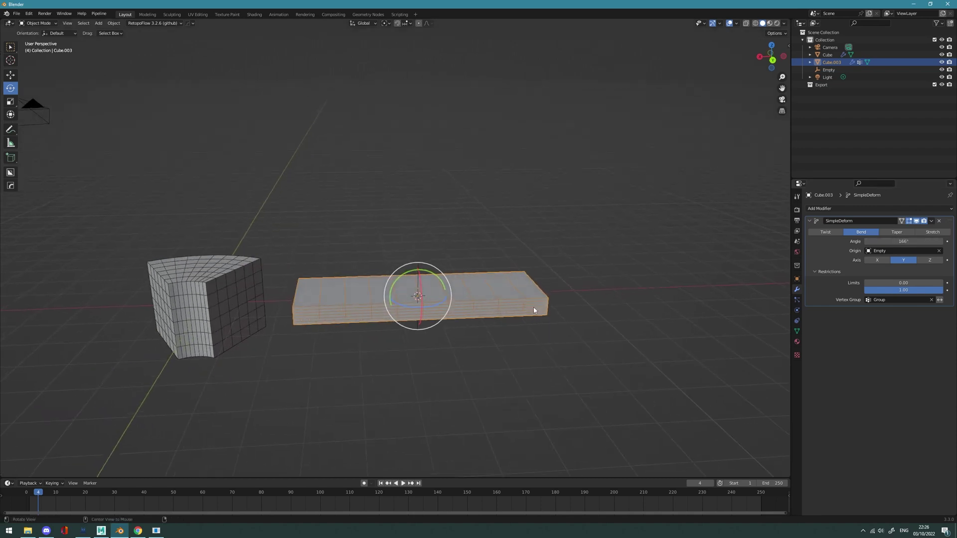
# - In Edit Mode with X-ray on, select the vertices of the bar's half nearest the cube and assign them to Group
pyautogui.hotkey('alt', 'a')
pyautogui.click(797, 332)
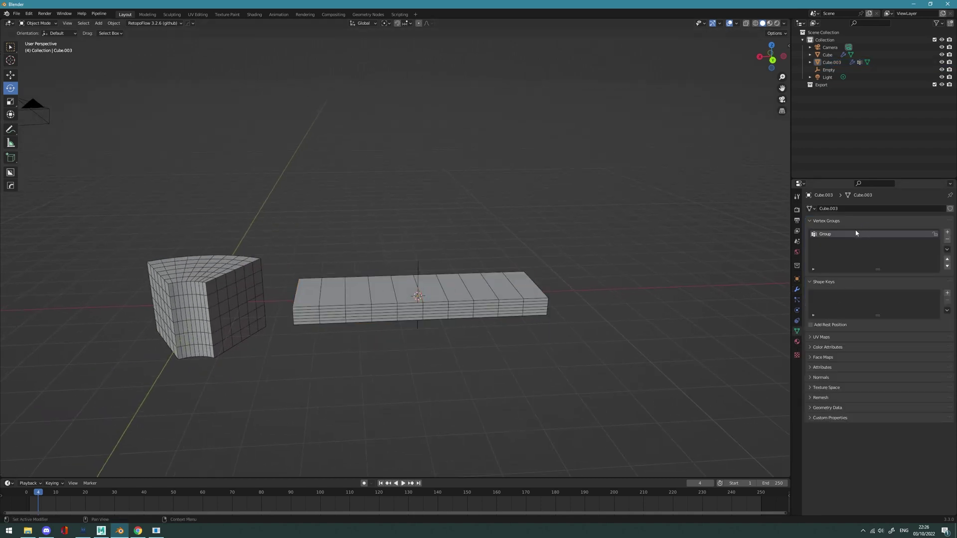
pyautogui.rightClick(890, 241)
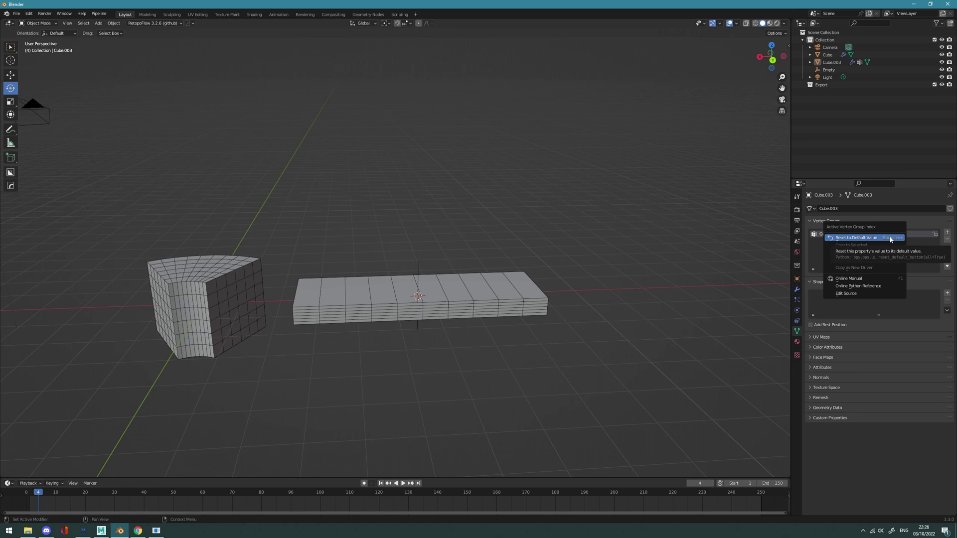
pyautogui.click(824, 238)
pyautogui.hotkey('ctrl', 'Tab')
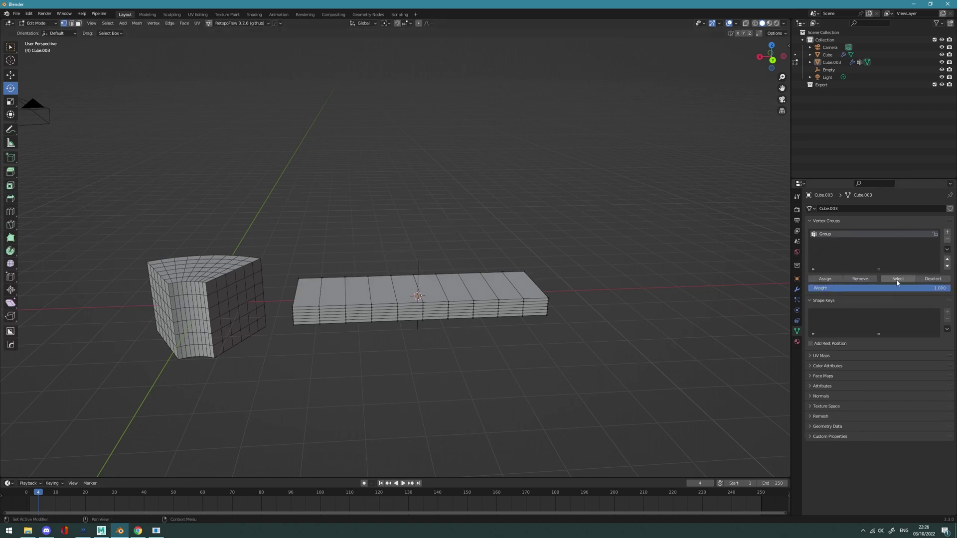
pyautogui.moveTo(618, 319); pyautogui.dragTo(596, 317, button='middle')
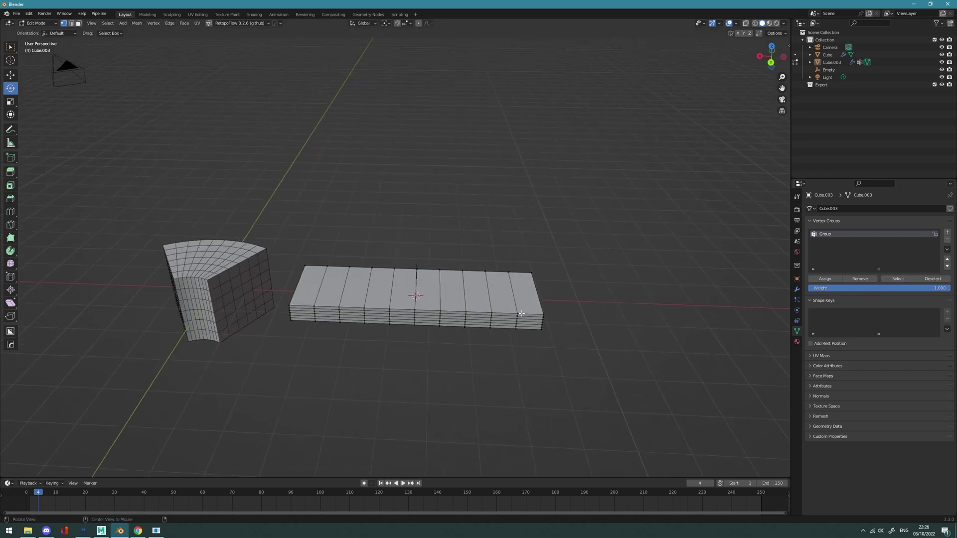
pyautogui.hotkey('alt', 'z')
pyautogui.moveTo(246, 218); pyautogui.dragTo(419, 336)
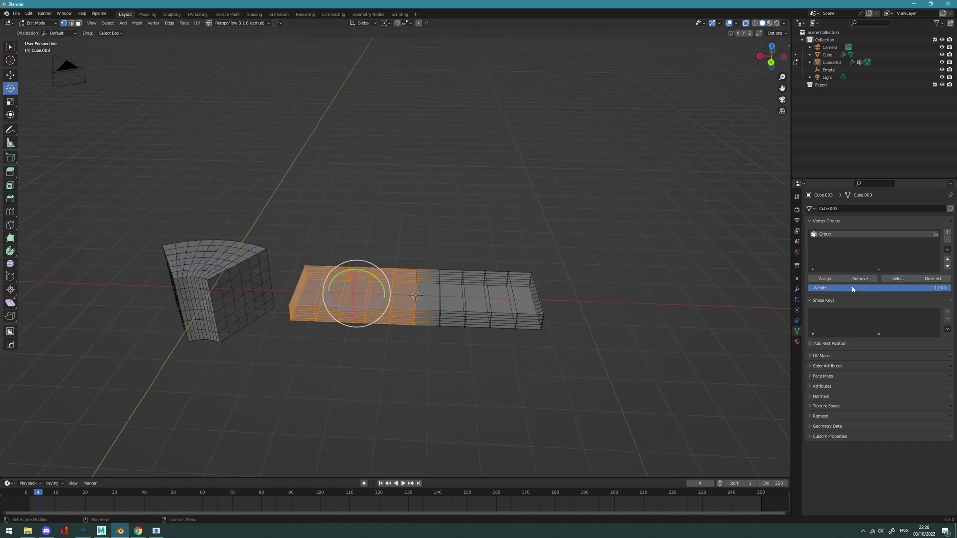
pyautogui.click(826, 279)
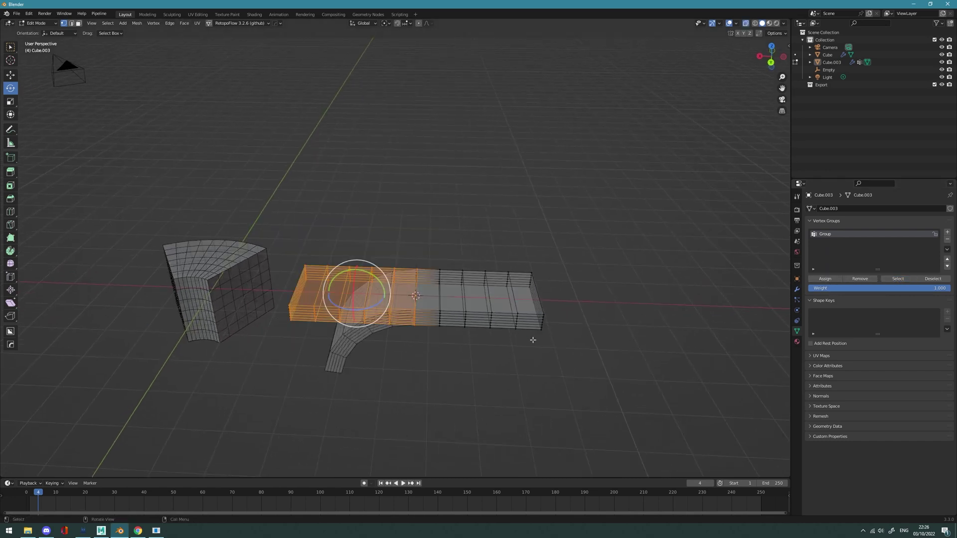
# - Return to Object Mode, select the bar and examine its one-sided bend from several angles
pyautogui.moveTo(533, 340); pyautogui.dragTo(352, 325, button='middle')
pyautogui.hotkey('ctrl', 'Tab')
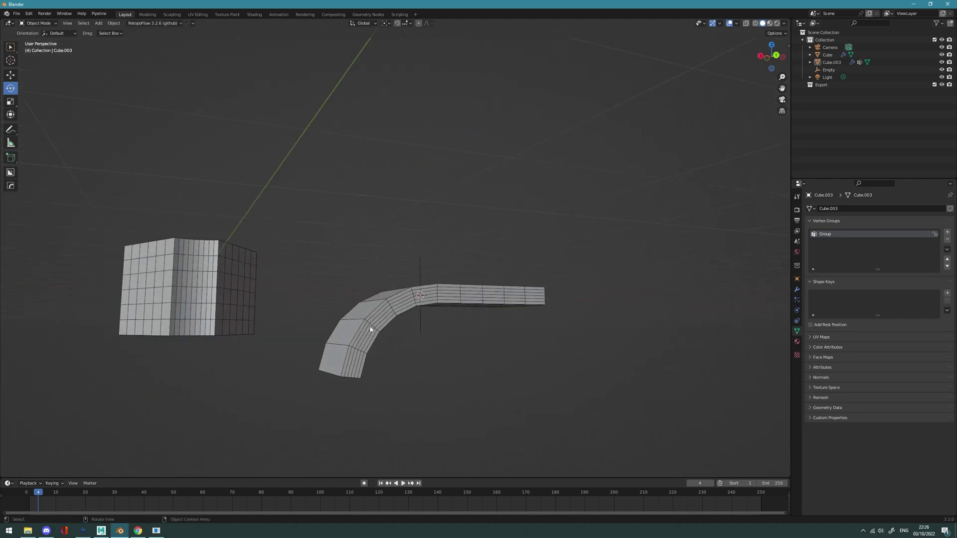
pyautogui.click(370, 327)
pyautogui.moveTo(513, 357); pyautogui.dragTo(399, 319, button='middle')
pyautogui.moveTo(459, 271); pyautogui.dragTo(219, 476, button='middle')
# - Switch to Maya to compare the plane's one-sided bend with the bar's, and return to Blender
pyautogui.moveTo(101, 531)
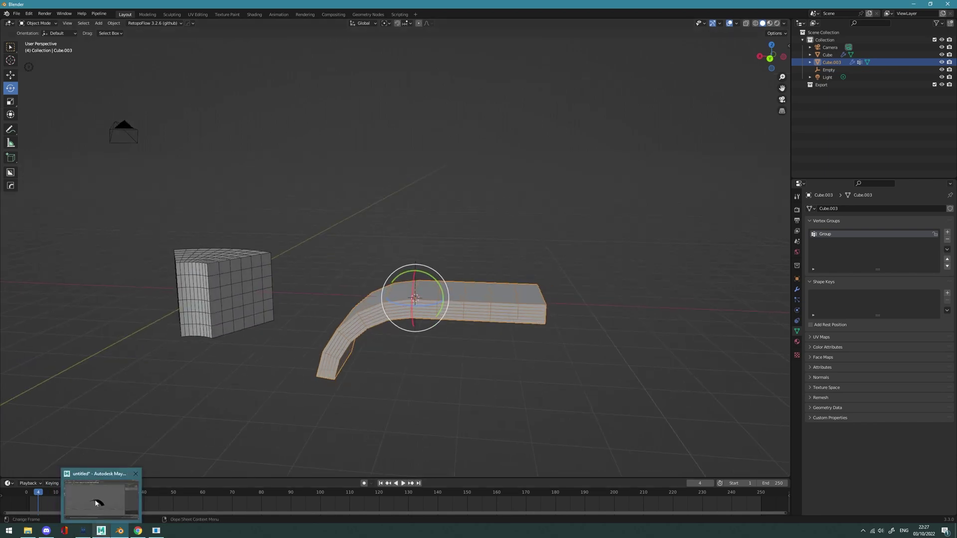
pyautogui.click(100, 511)
pyautogui.keyDown('alt'); pyautogui.moveTo(530, 278); pyautogui.dragTo(480, 242); pyautogui.keyUp('alt')
pyautogui.press('t')
pyautogui.click(480, 242)
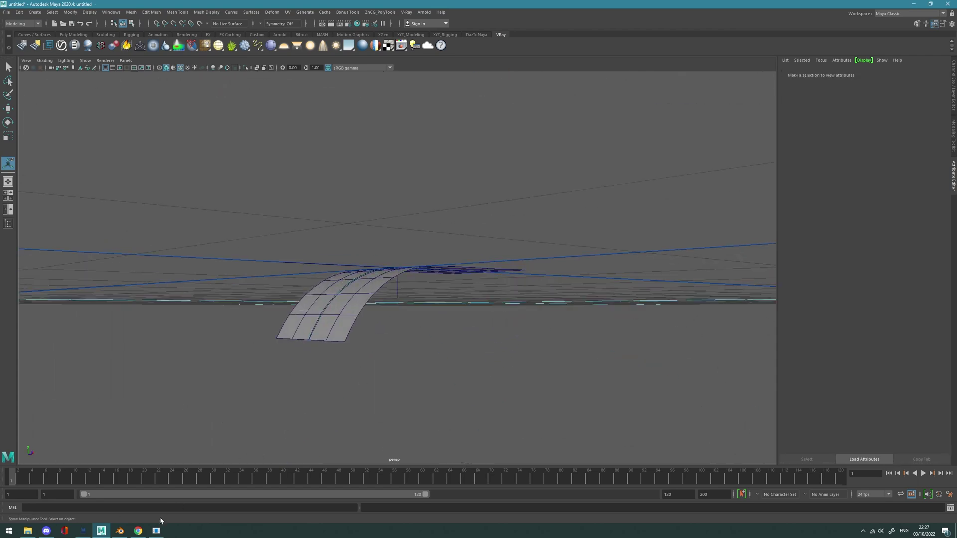
pyautogui.click(120, 531)
pyautogui.moveTo(391, 434); pyautogui.dragTo(459, 406, button='middle')
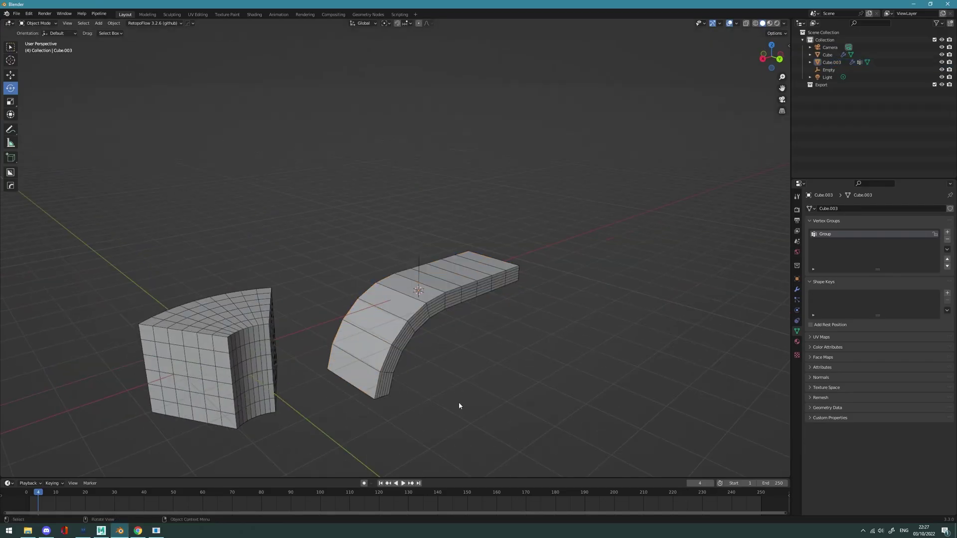